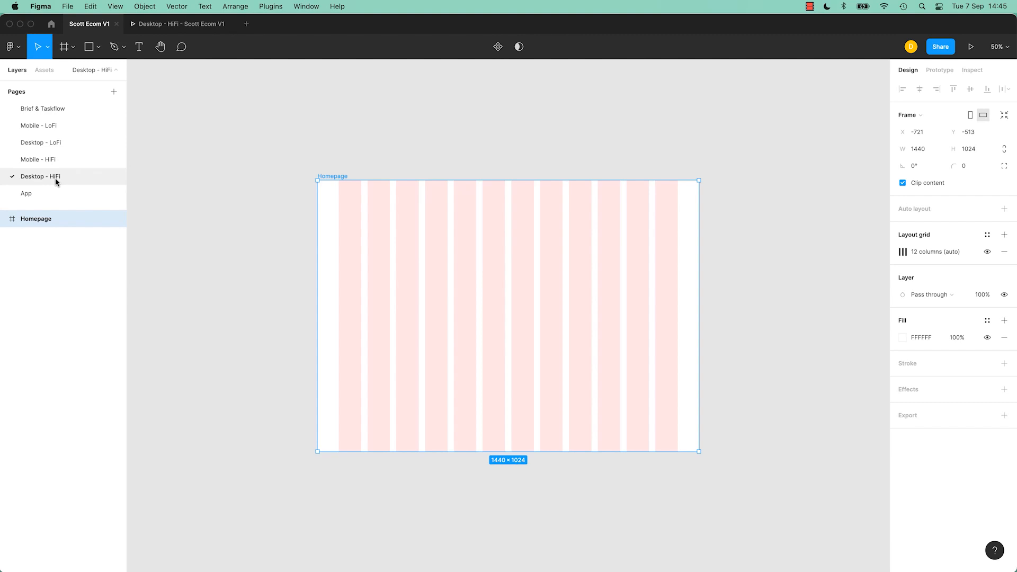
Step: Look at the App page's gridded frame and go back to the Desktop - HiFi page
click(37, 196)
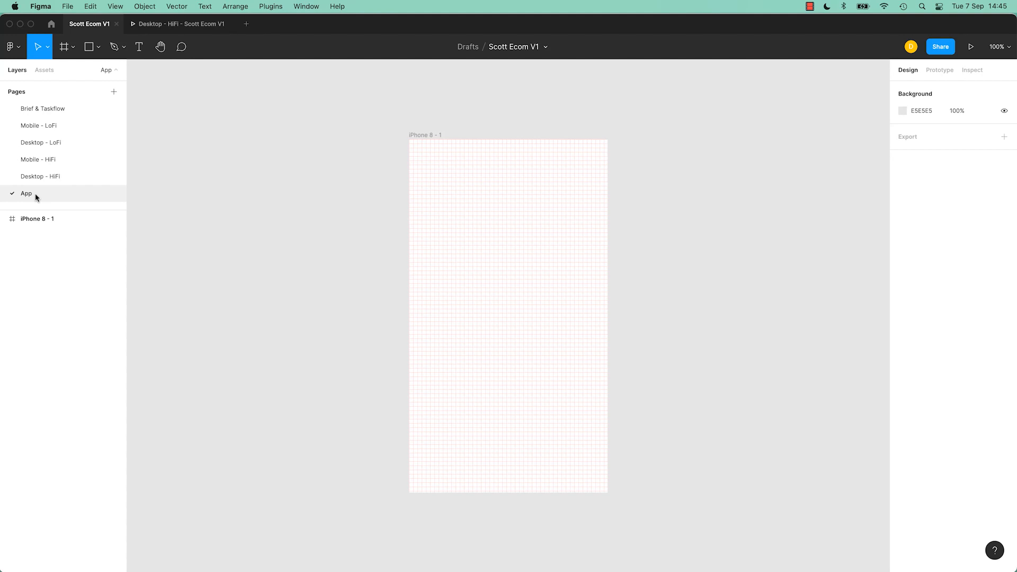
click(41, 178)
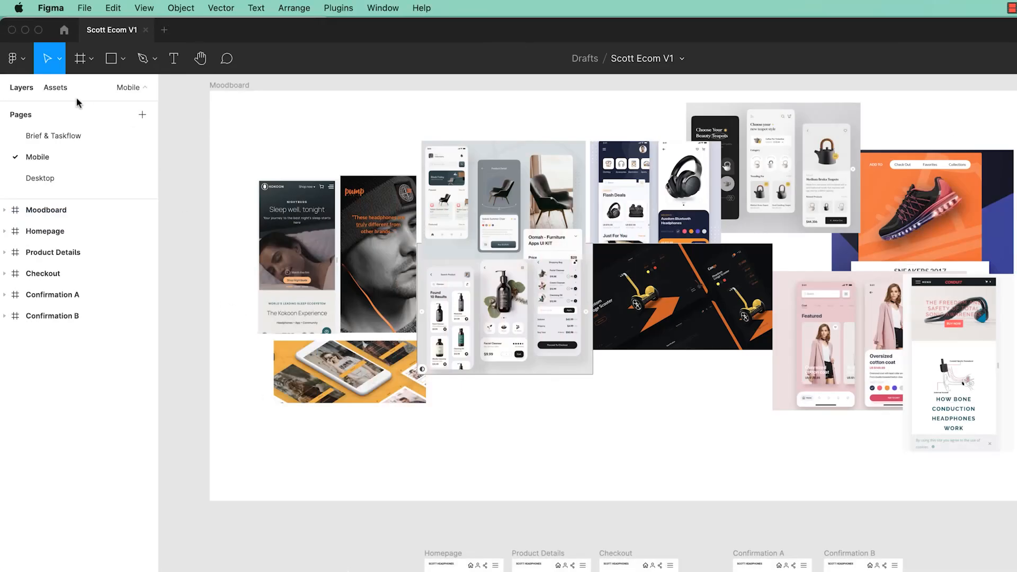
Step: Rename the Mobile page as "Mobile - LoFi"
double_click(44, 159)
key(Right)
text(- LoFi)
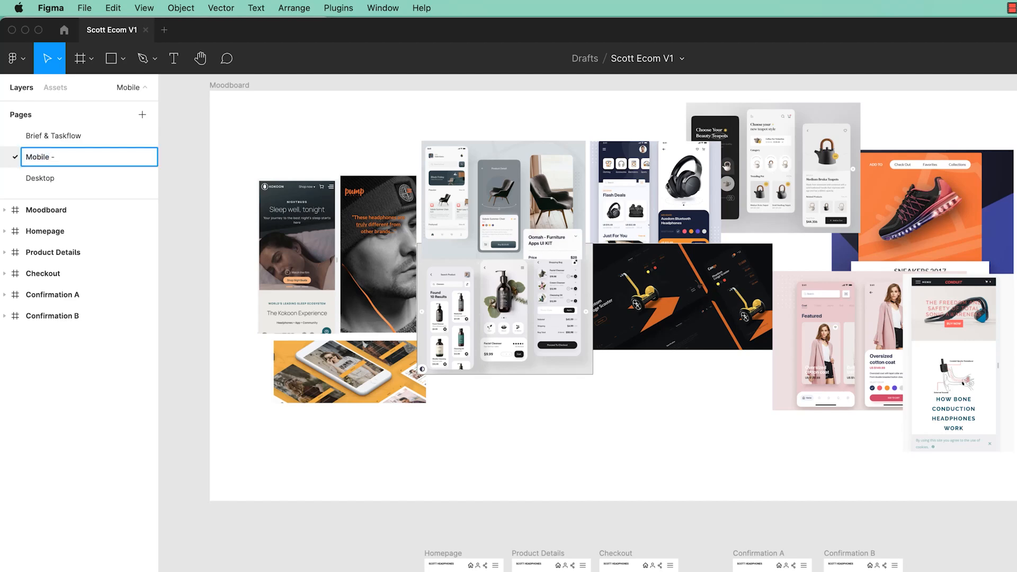
key(Return)
double_click(45, 159)
click(97, 158)
Step: Rename the Desktop page as "Desktop - LoFi"
double_click(70, 180)
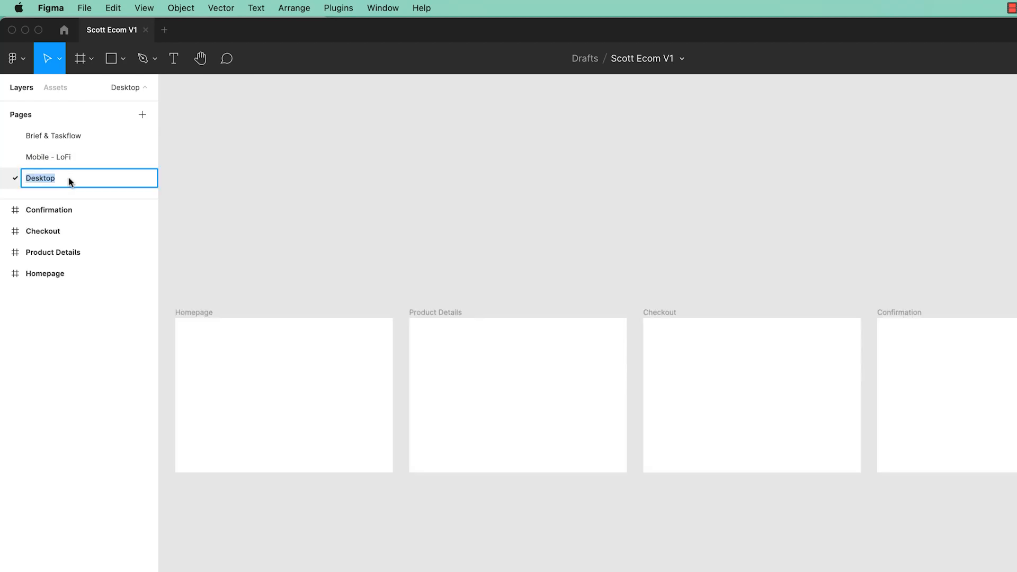
key(Right)
text(- LoFi)
key(Return)
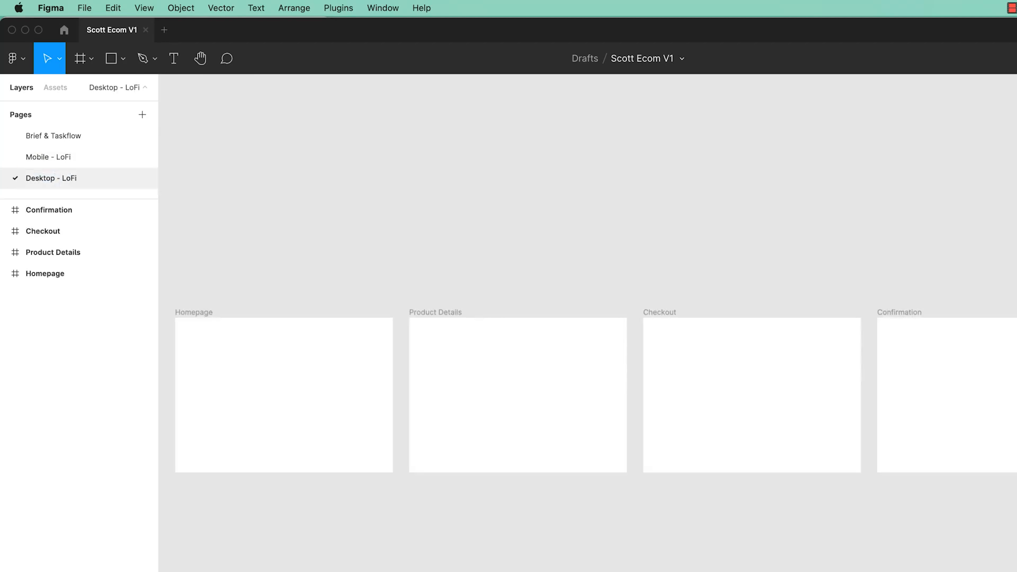
Step: Add two new pages after Mobile - LoFi and name the first one "Mobile - HiFi"
click(55, 157)
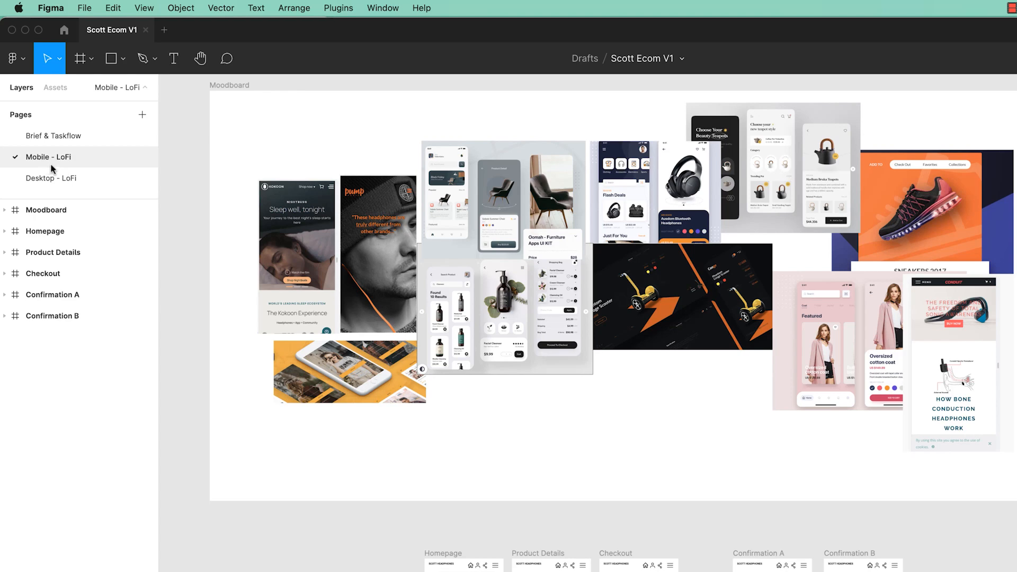
click(142, 116)
click(141, 113)
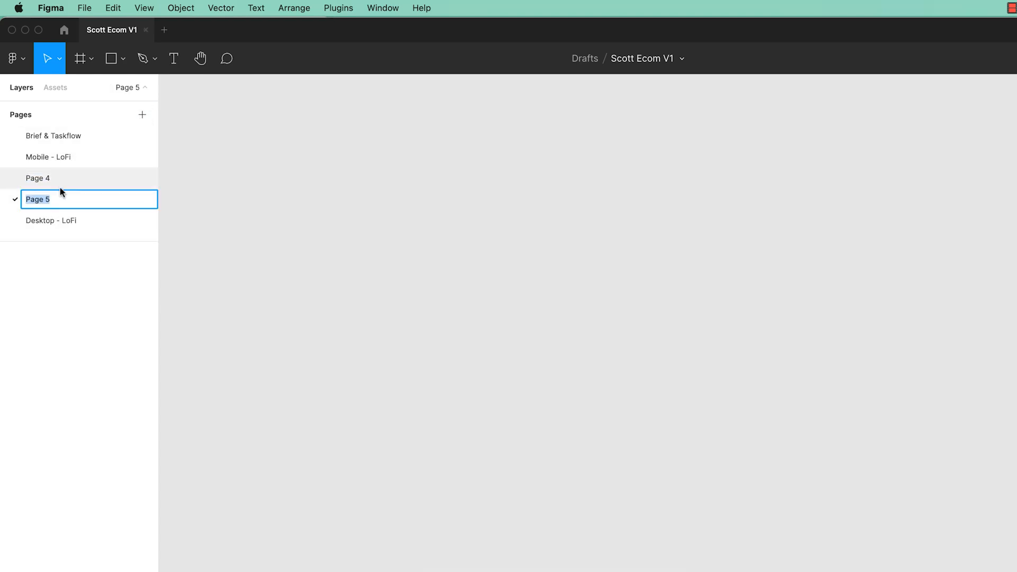
double_click(39, 178)
text(Moibi)
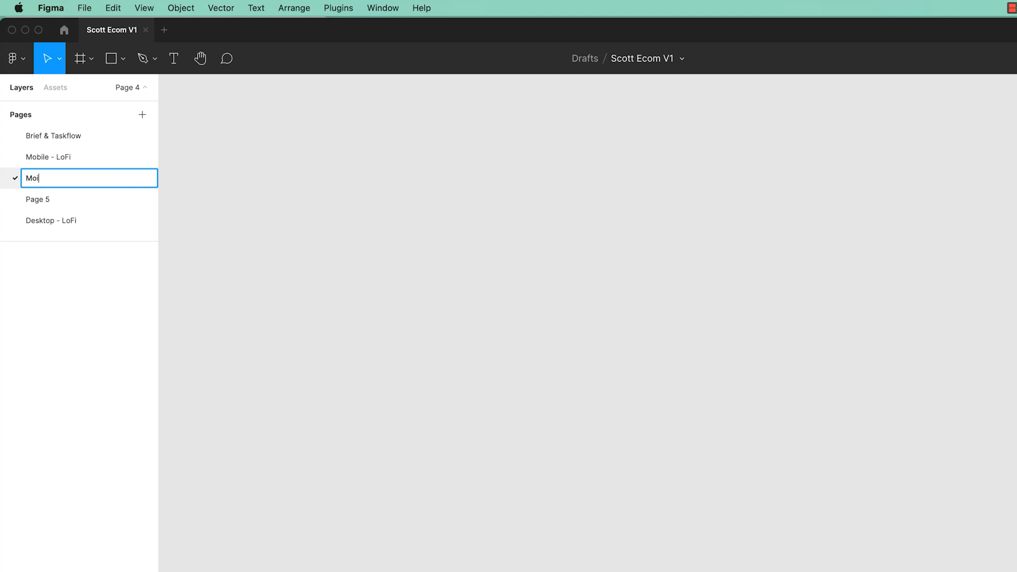
key(BackSpace)
text(bile - HiFi)
Step: Name the second new page "Desktop - HiFi" and move it below Desktop - LoFi
click(36, 200)
double_click(36, 200)
text(Desktop - HiFi)
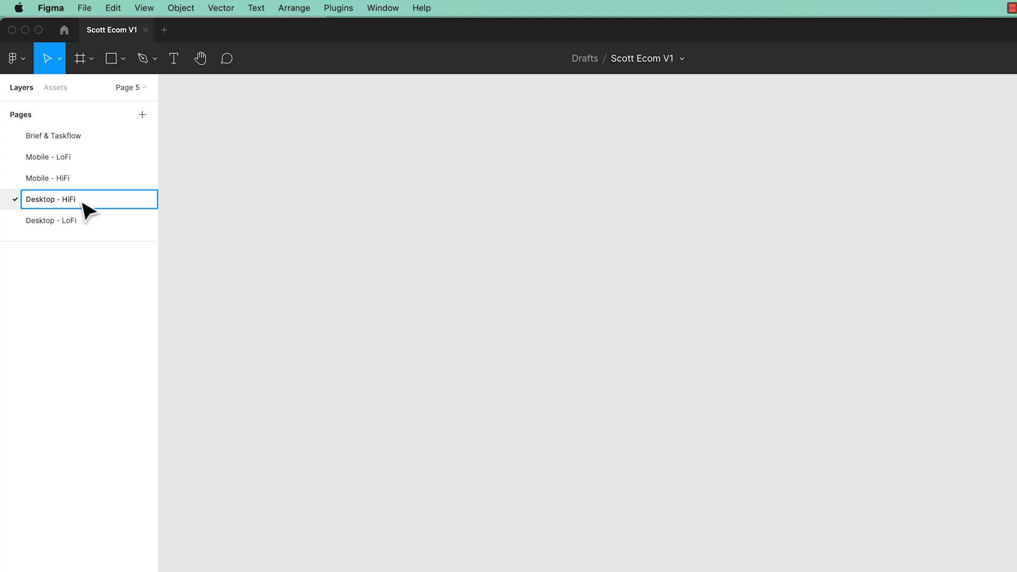
key(Return)
drag(87, 207, 97, 246)
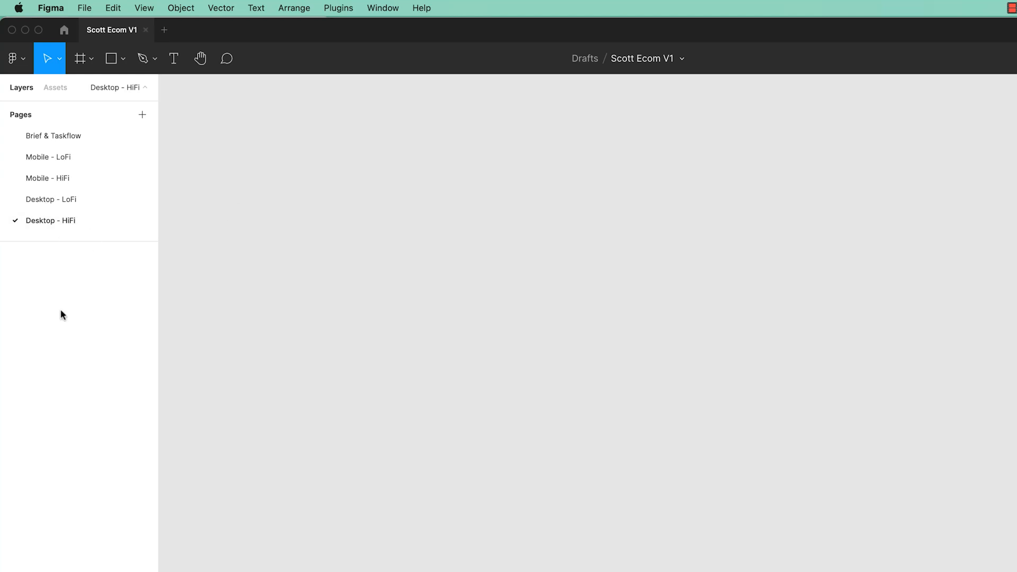
Step: Move Desktop - LoFi directly below Mobile - LoFi and check the contents of the LoFi and HiFi pages
click(39, 158)
click(49, 178)
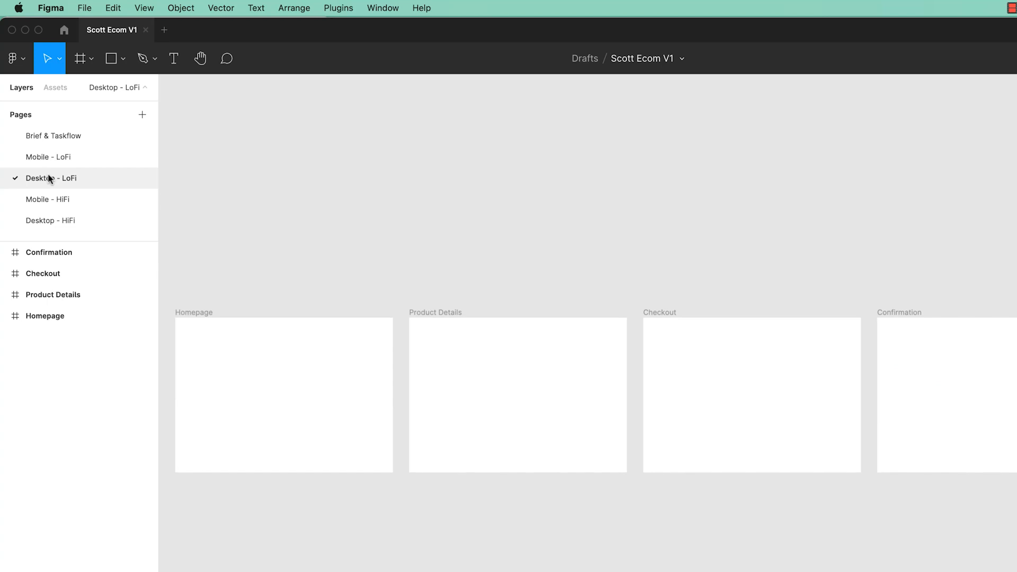
click(38, 201)
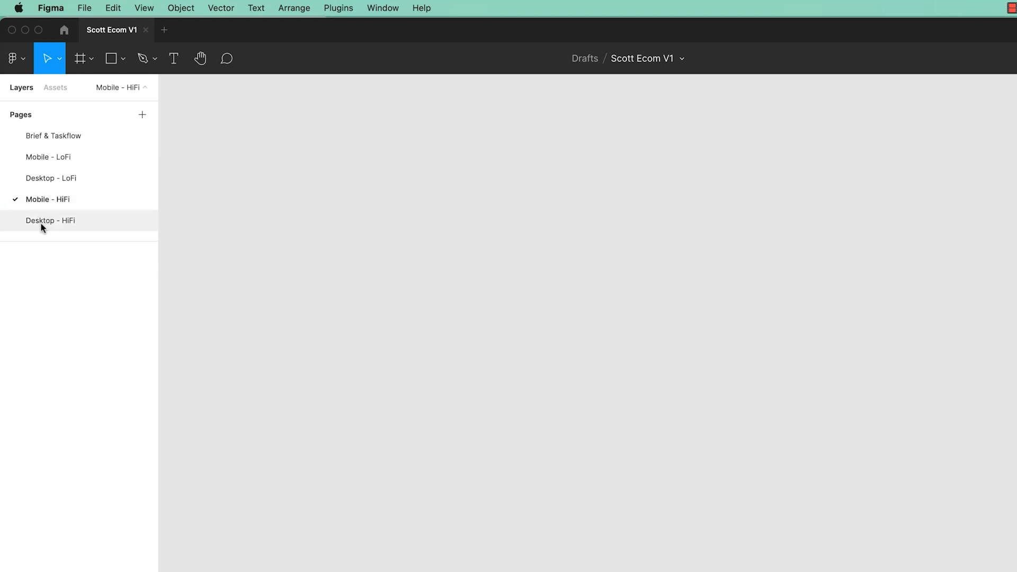
click(43, 157)
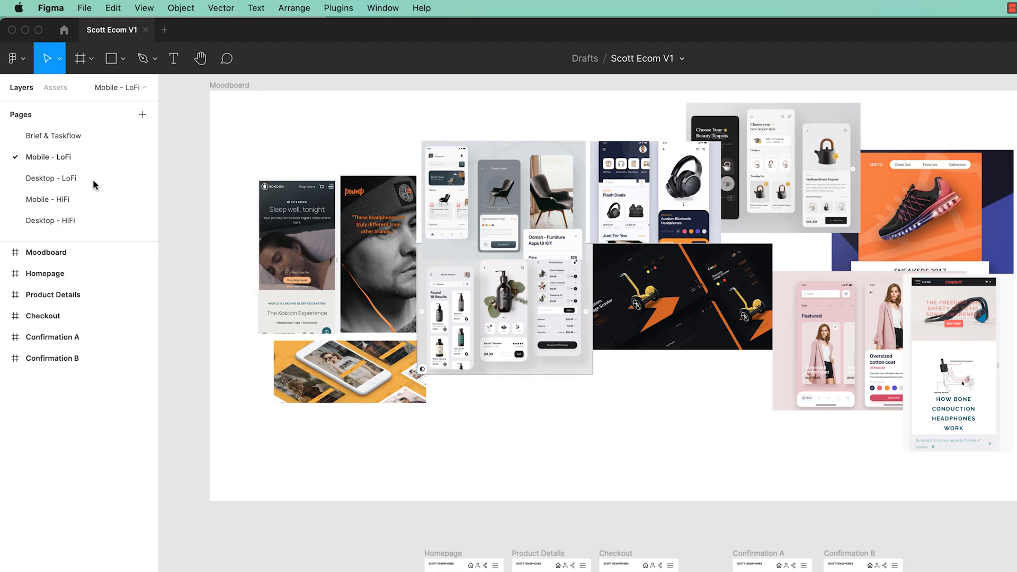
click(44, 204)
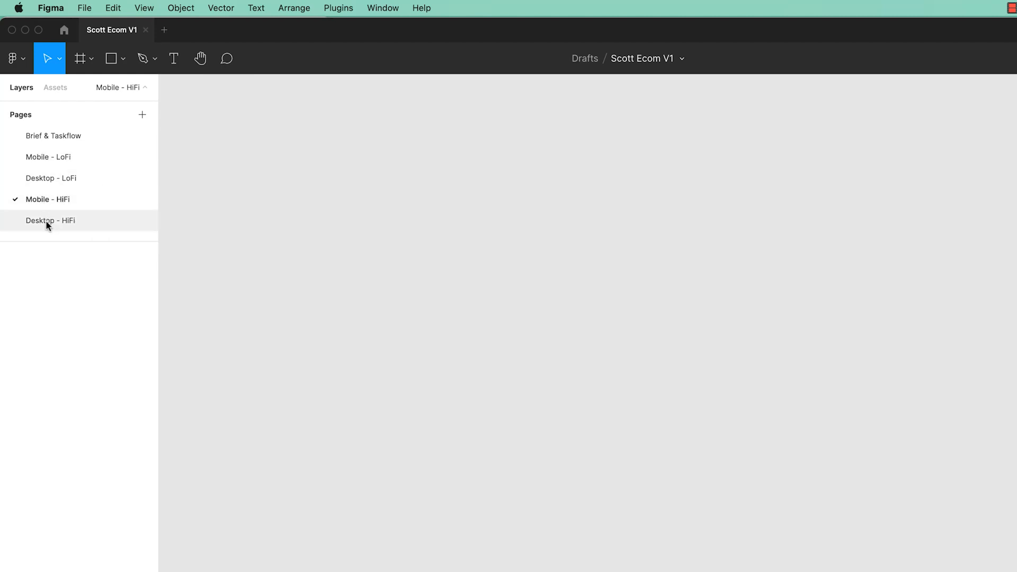
Step: Add a frame with the 1440 × 1024 Desktop preset to the Desktop - HiFi page
click(46, 221)
click(79, 62)
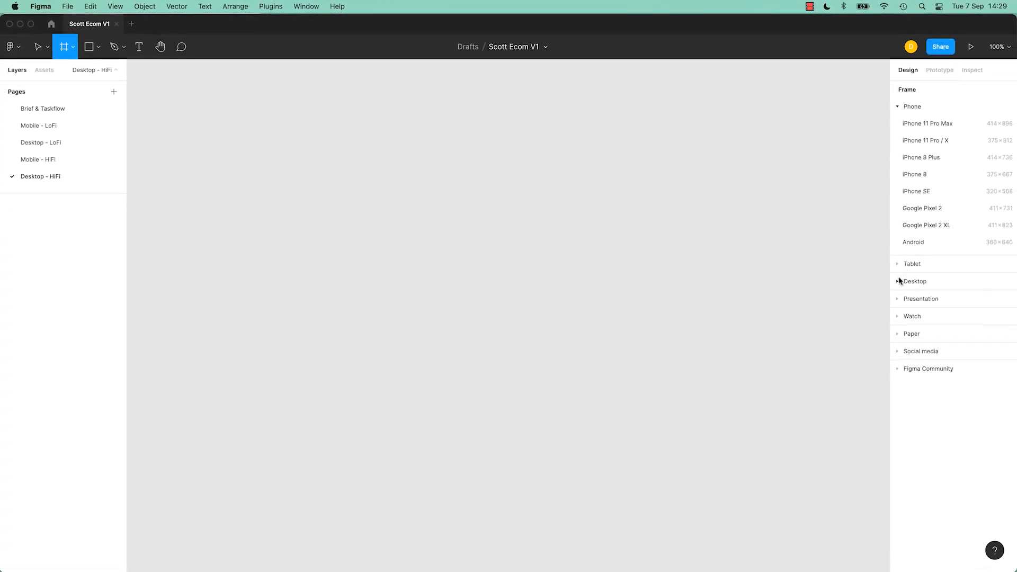
click(899, 281)
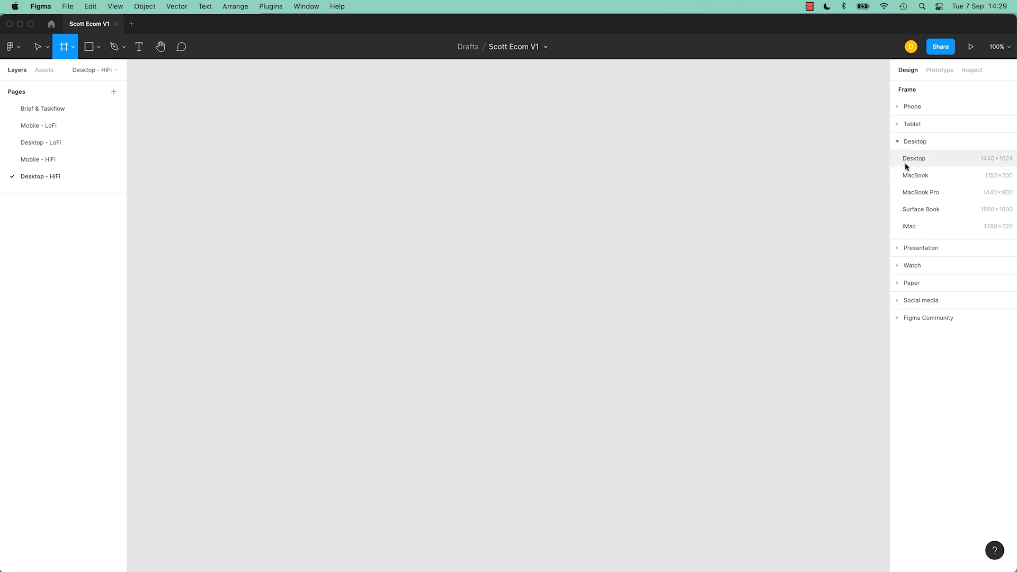
click(994, 160)
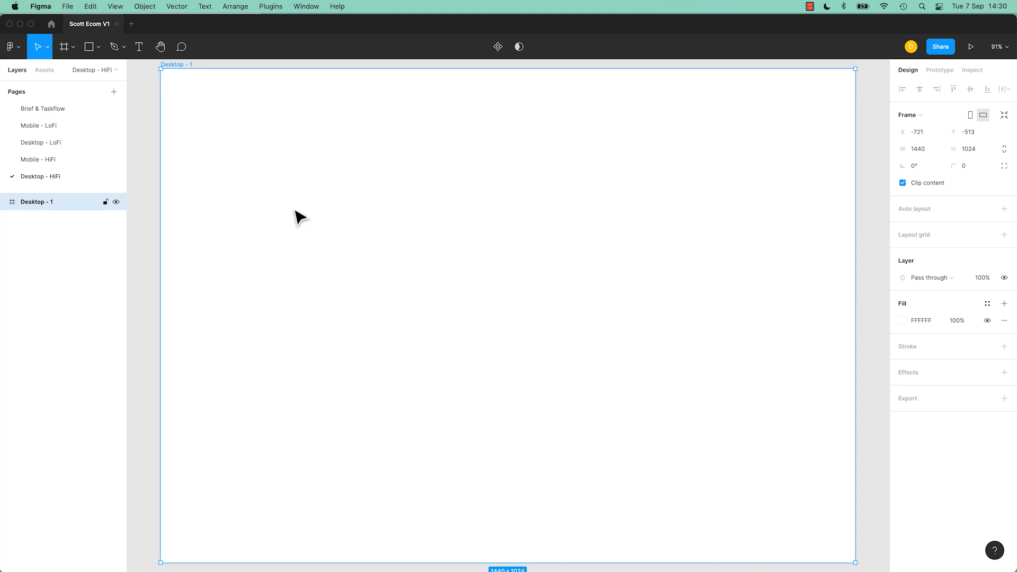
Step: Rename the new desktop frame as "Homepage"
key(minus)
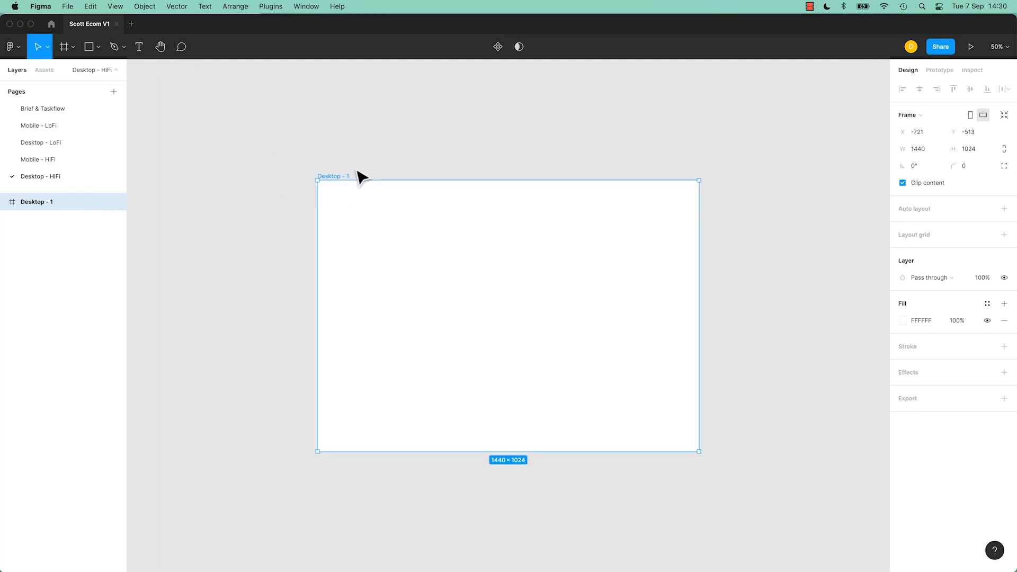
double_click(51, 205)
text(Home)
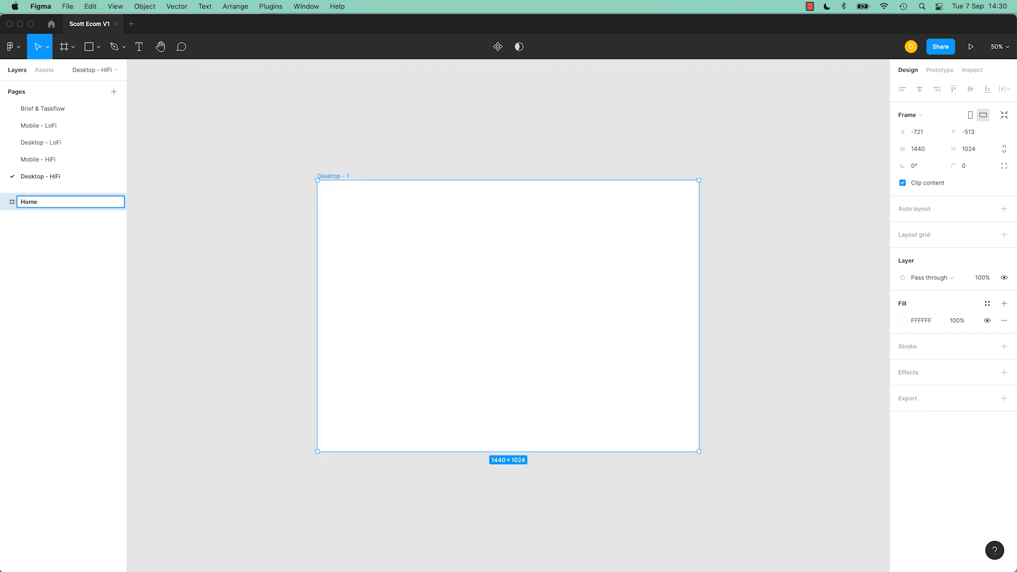
text(page)
key(Return)
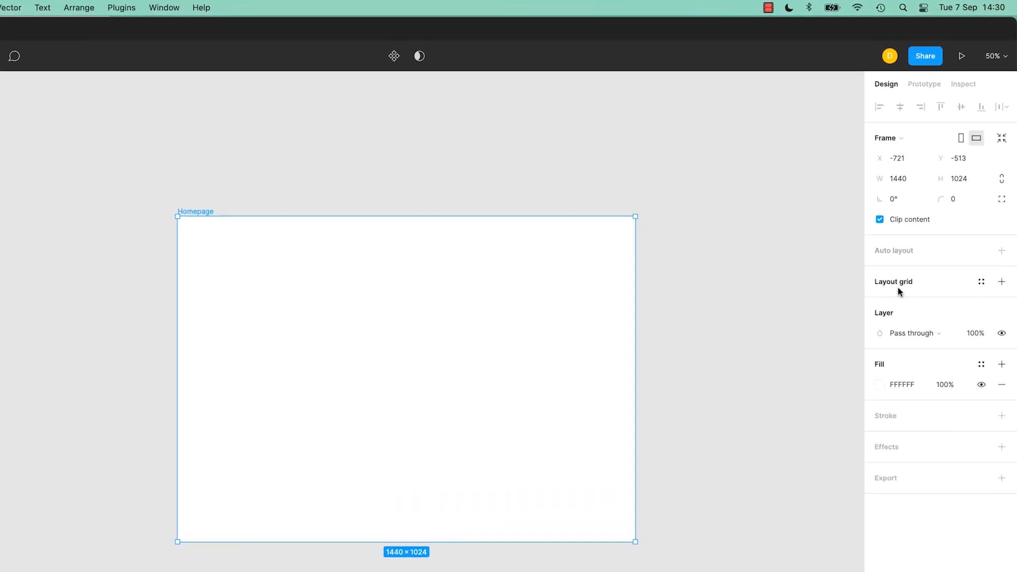
Step: Add a layout grid to the Homepage frame, set it to Columns and give it a count of 12
click(1001, 284)
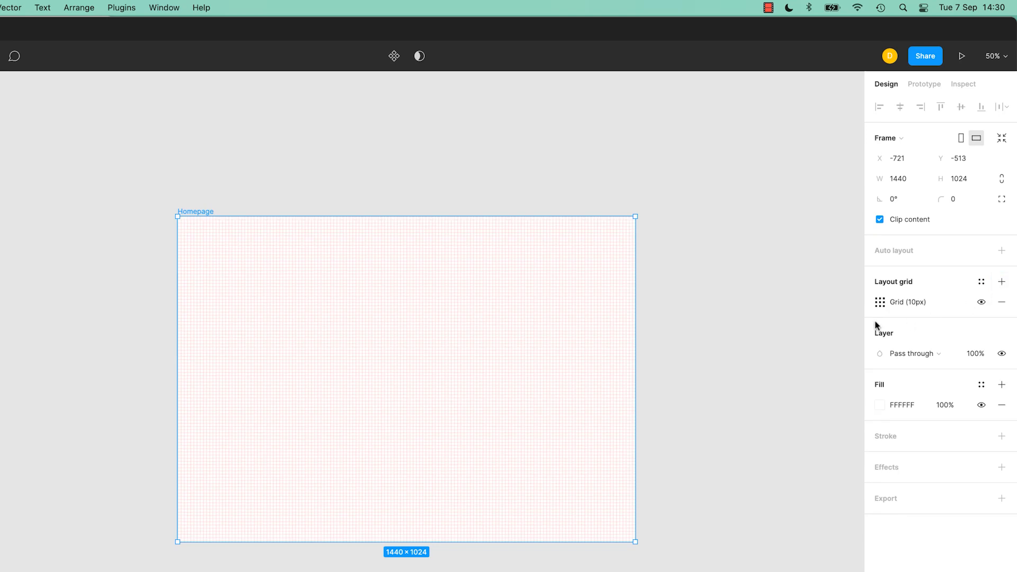
click(880, 304)
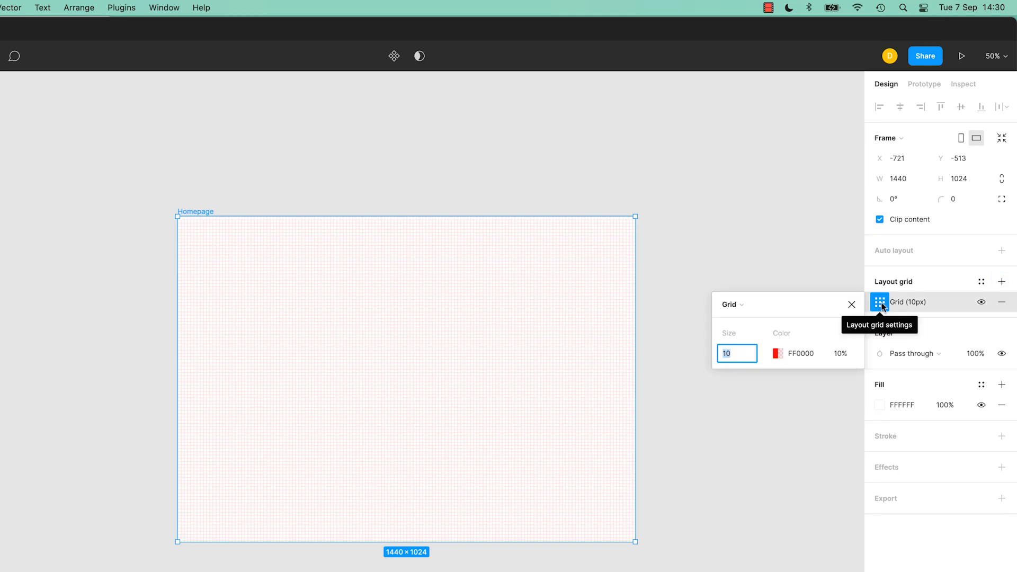
click(742, 306)
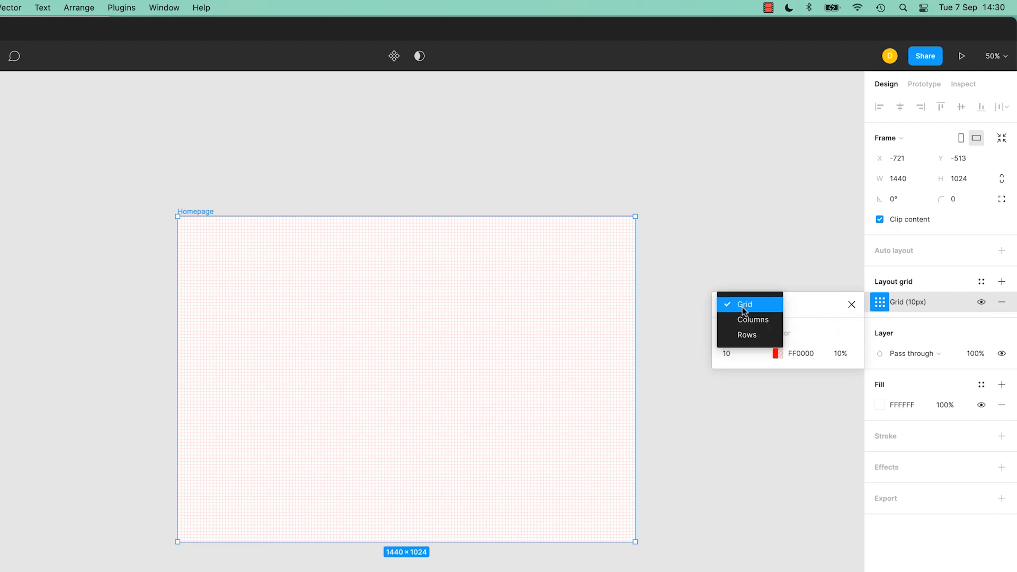
click(746, 318)
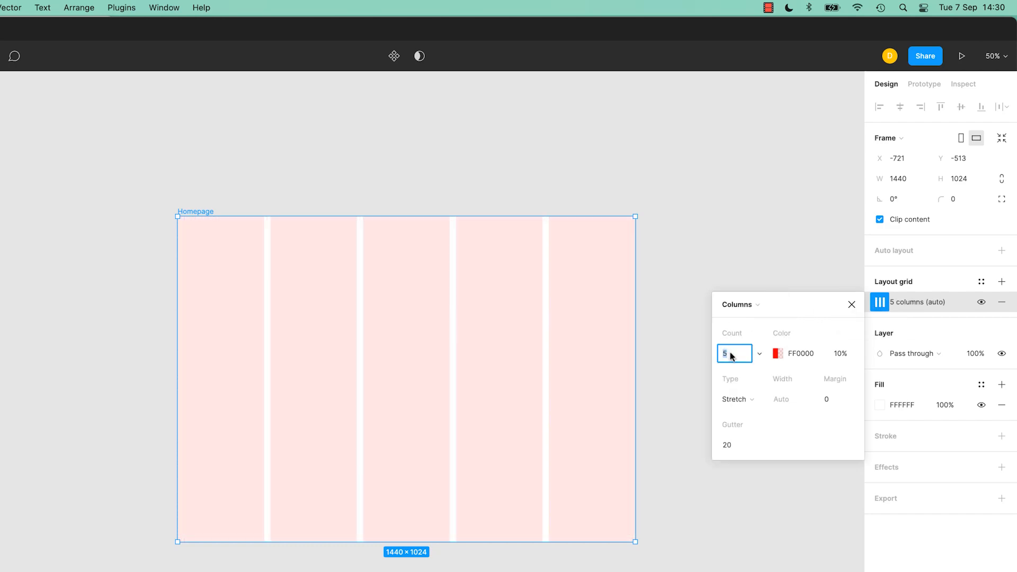
text(12)
key(Tab)
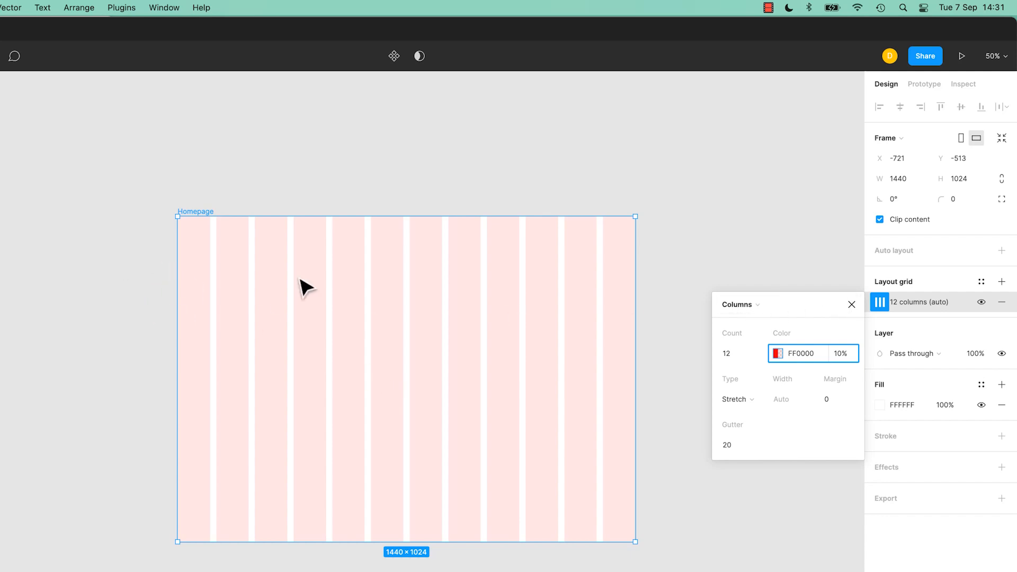
Step: Draw a full-width rectangle about 1440 × 109 along the Homepage frame's top edge and a ten-column one about 1196 × 348 beneath it
click(45, 267)
click(108, 58)
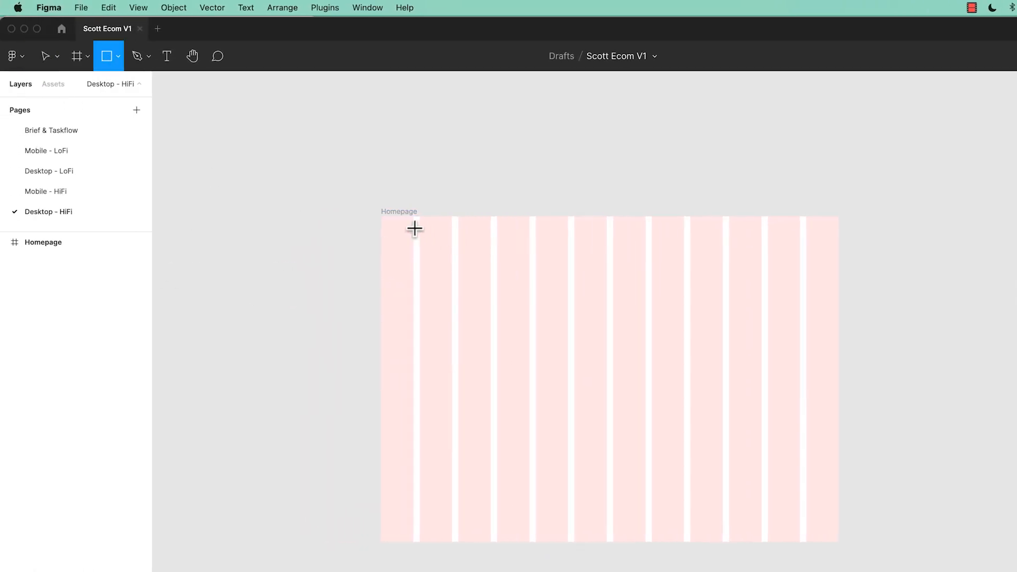
drag(382, 217, 838, 251)
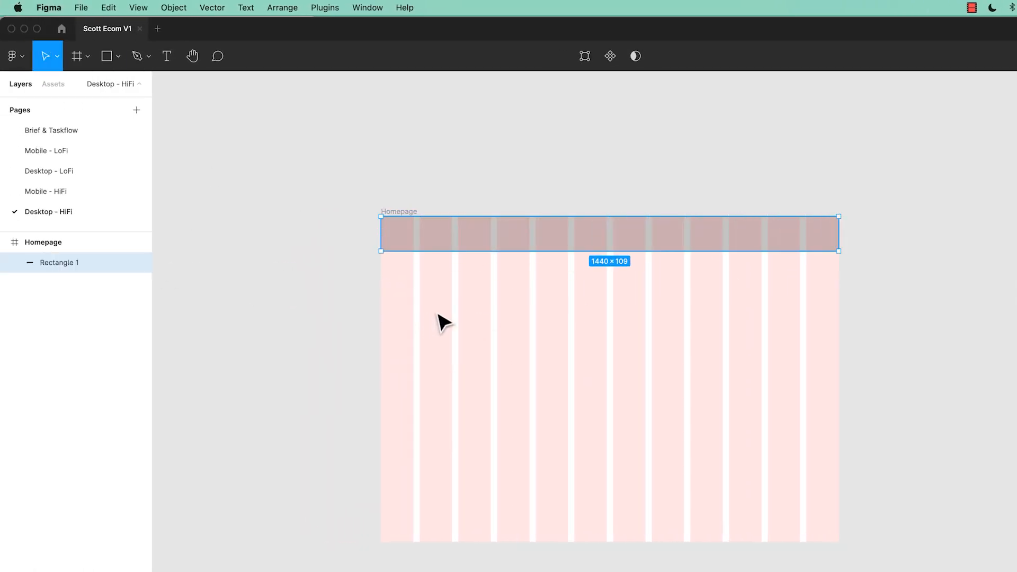
click(106, 56)
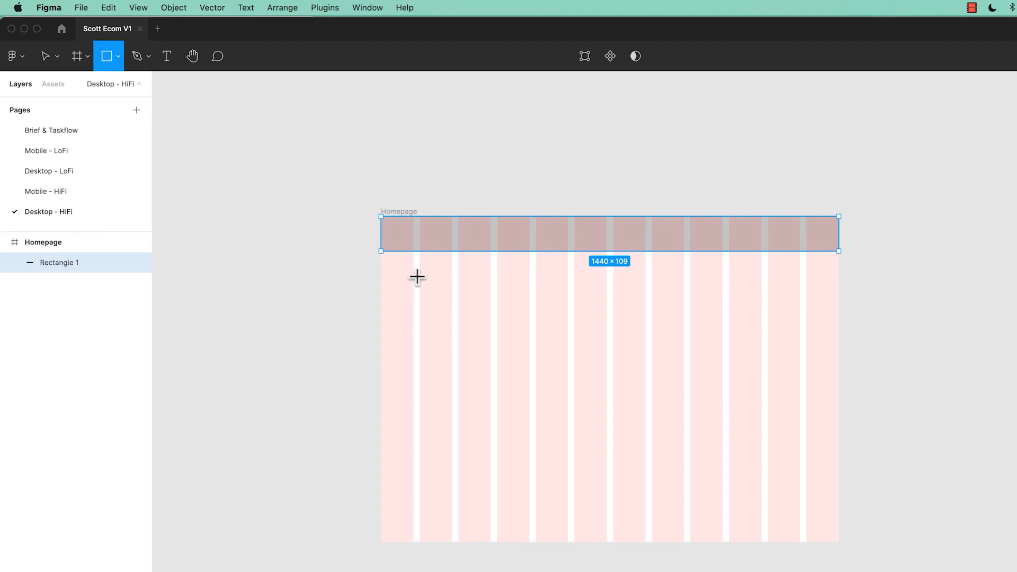
drag(420, 275, 799, 385)
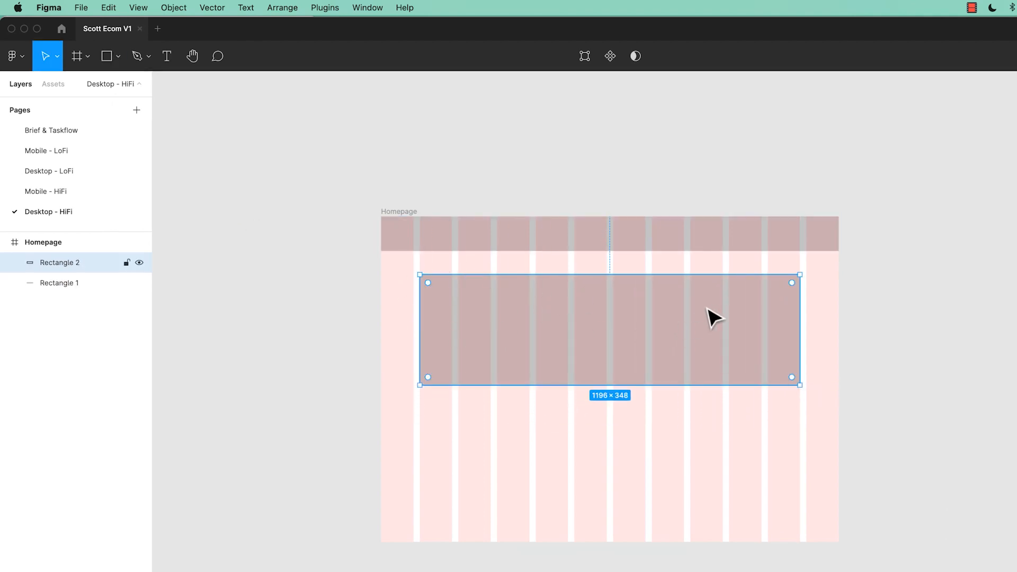
Step: Draw a three-column rectangle about 345 × 258 near the frame's lower left and duplicate it into a row of four across the grid
click(106, 55)
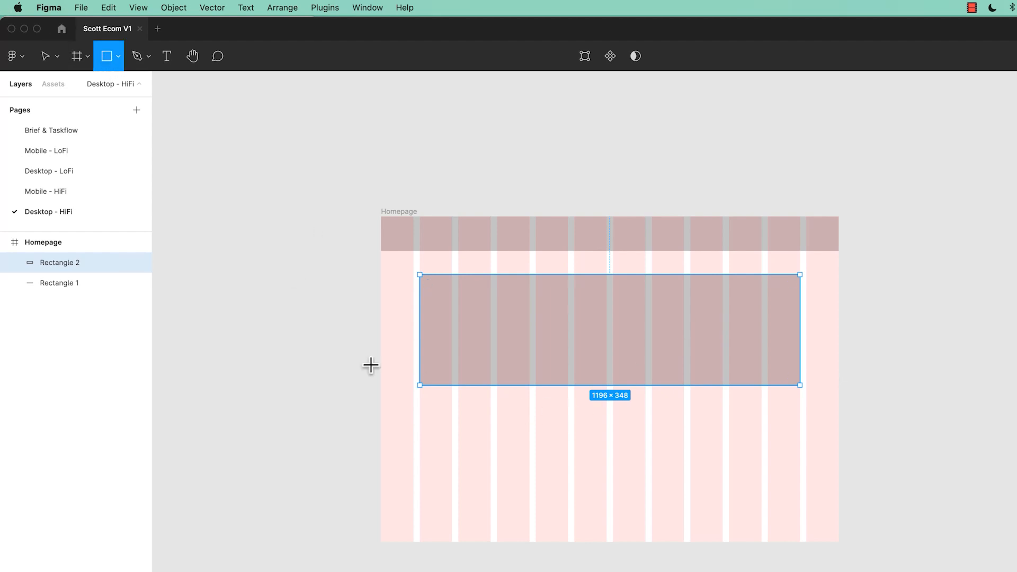
drag(381, 419, 564, 485)
key(super+d)
key(super+d)
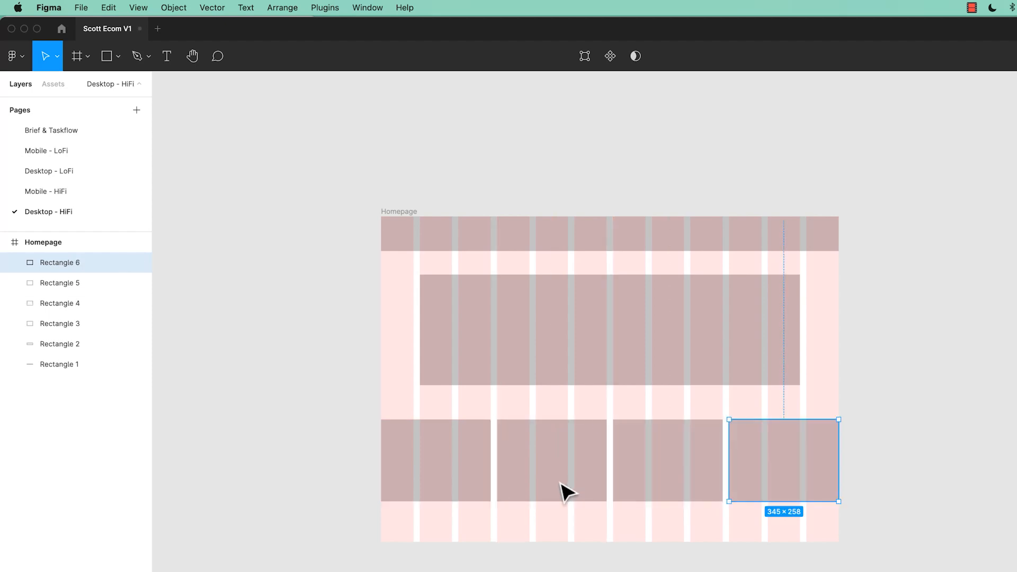
click(949, 445)
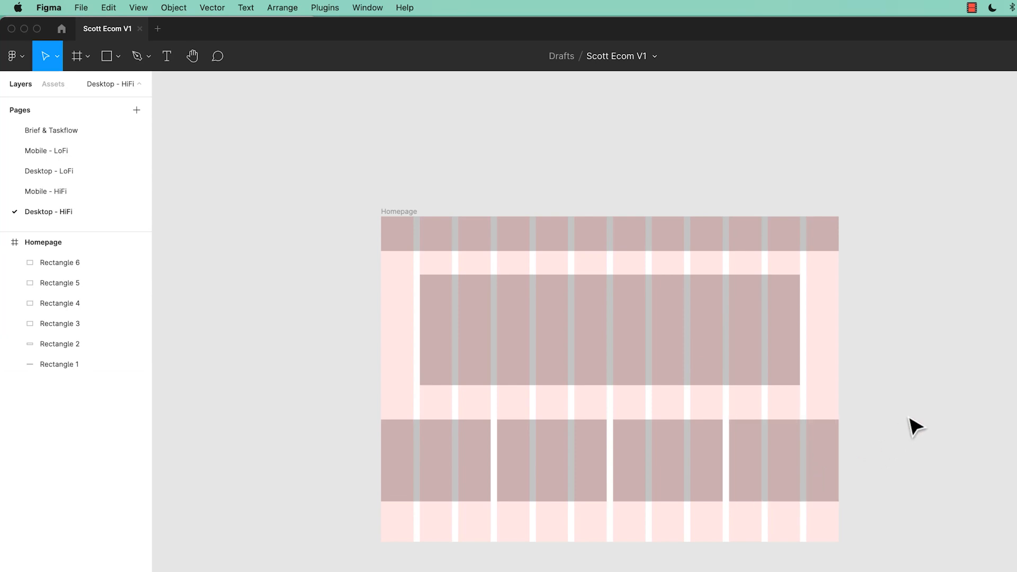
Step: Delete the three duplicate rectangles in the lower row and enlarge the remaining one to four columns, about 467 × 312
click(811, 498)
key(Delete)
click(665, 468)
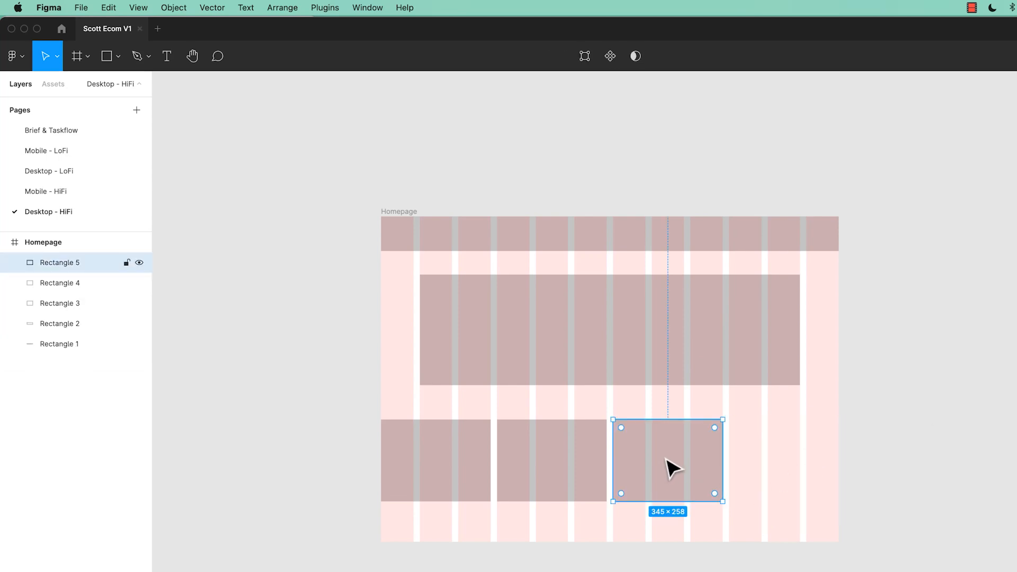
key(Delete)
click(508, 480)
key(Delete)
click(487, 490)
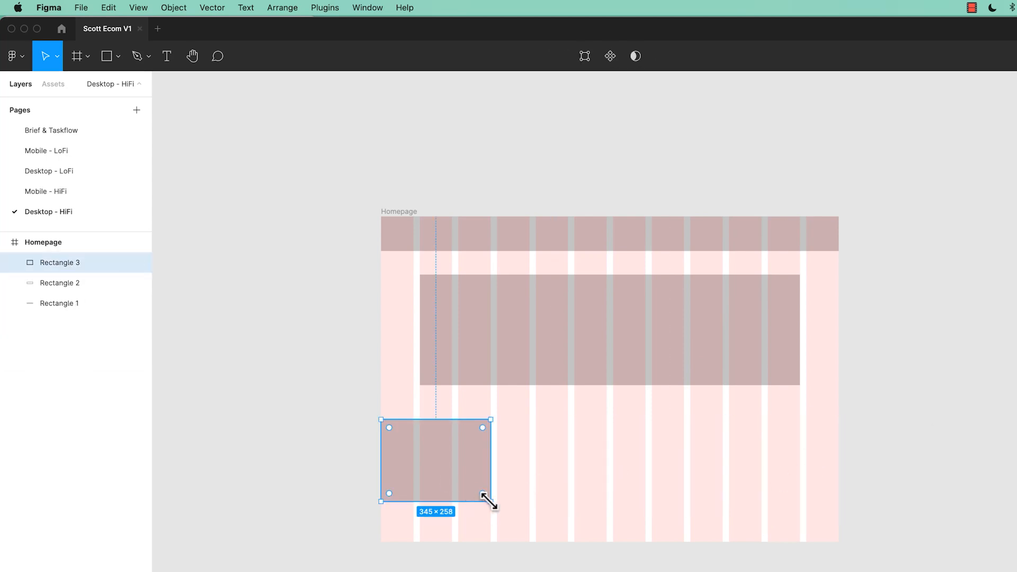
drag(491, 501, 529, 519)
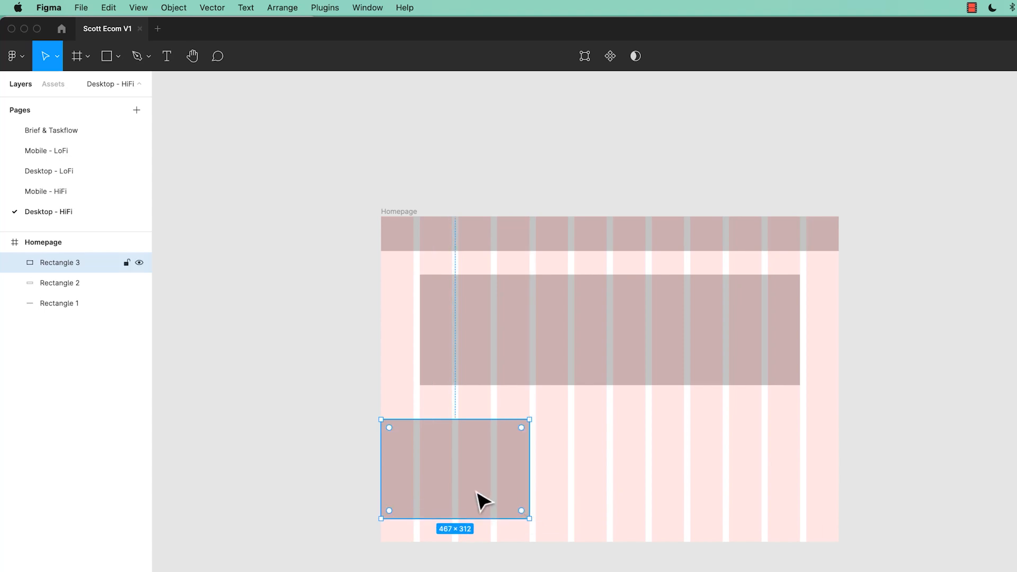
Step: Duplicate the four-column rectangle across the Homepage grid twice to form a lower row of three
drag(456, 490, 613, 488)
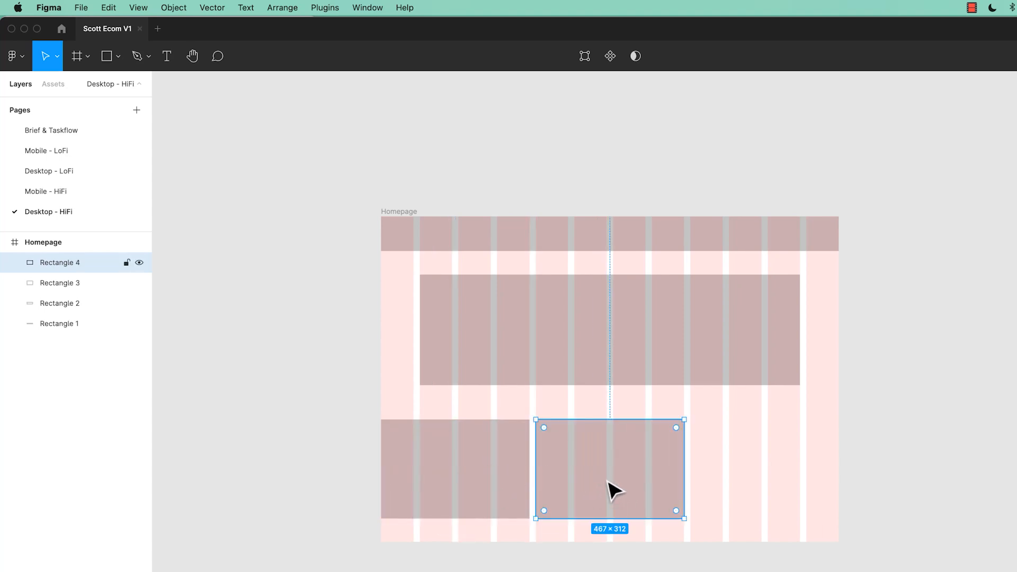
key(super+d)
click(942, 452)
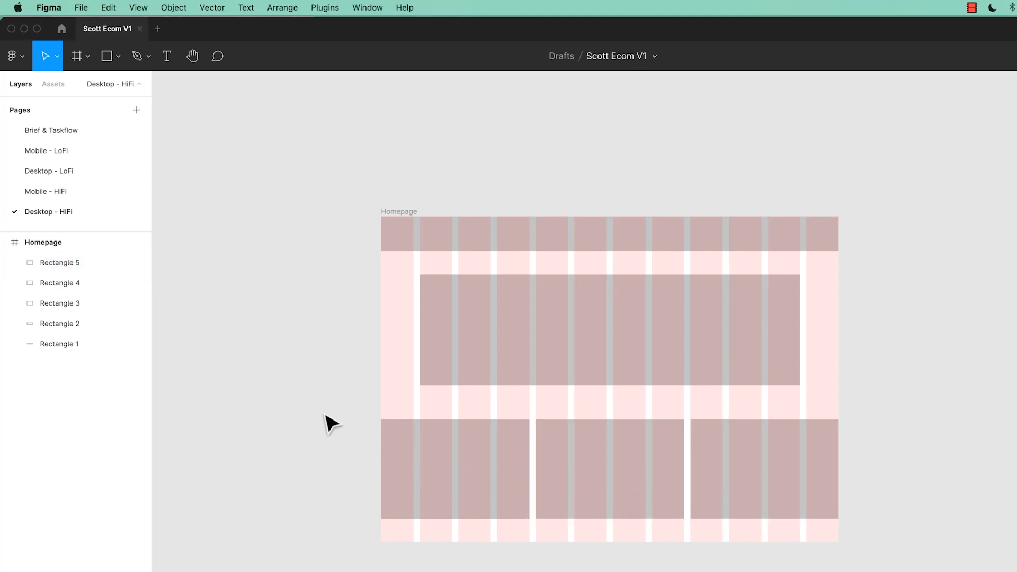
Step: Create an iPhone 8 frame, 375 × 667, on the Mobile - HiFi page
click(63, 191)
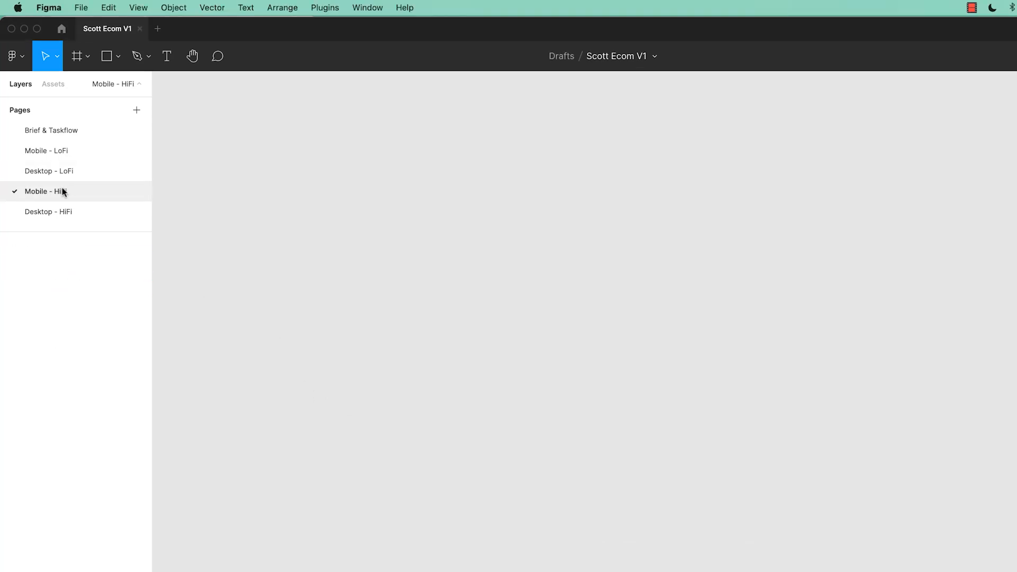
click(79, 56)
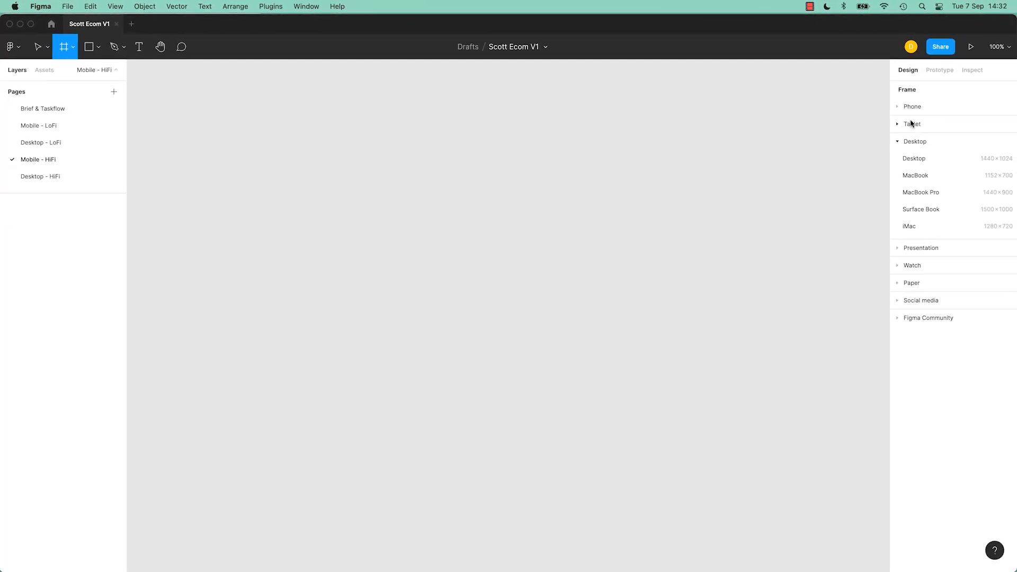
click(903, 106)
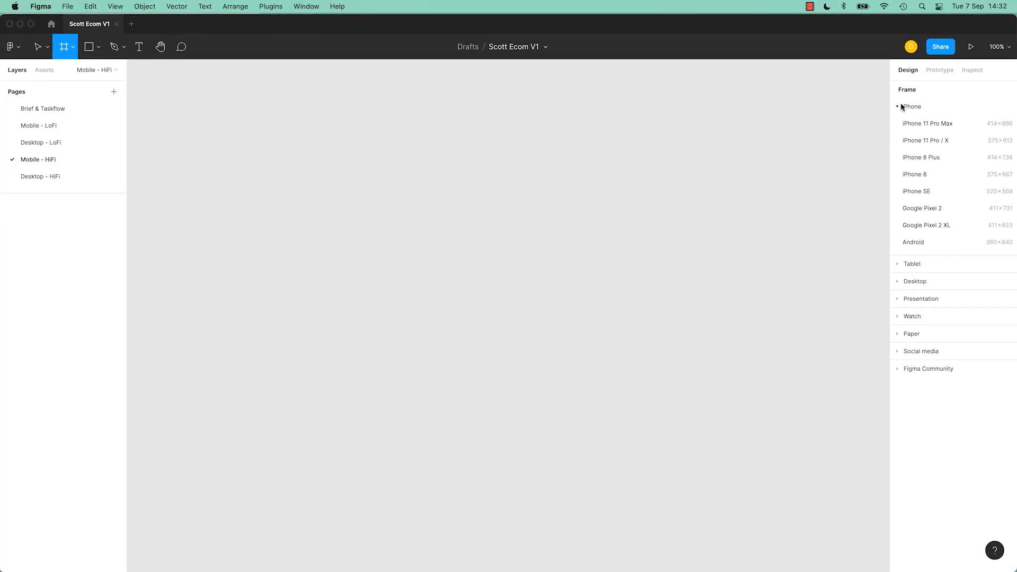
click(916, 174)
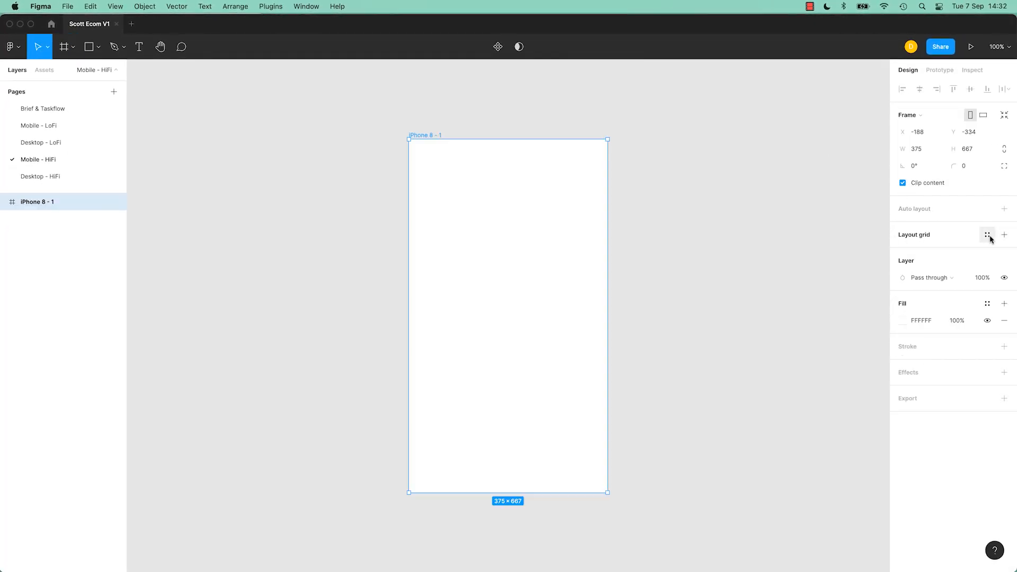
Step: Add a layout grid to the iPhone 8 frame, set it to Columns and give it a count of 12
click(988, 235)
click(1005, 235)
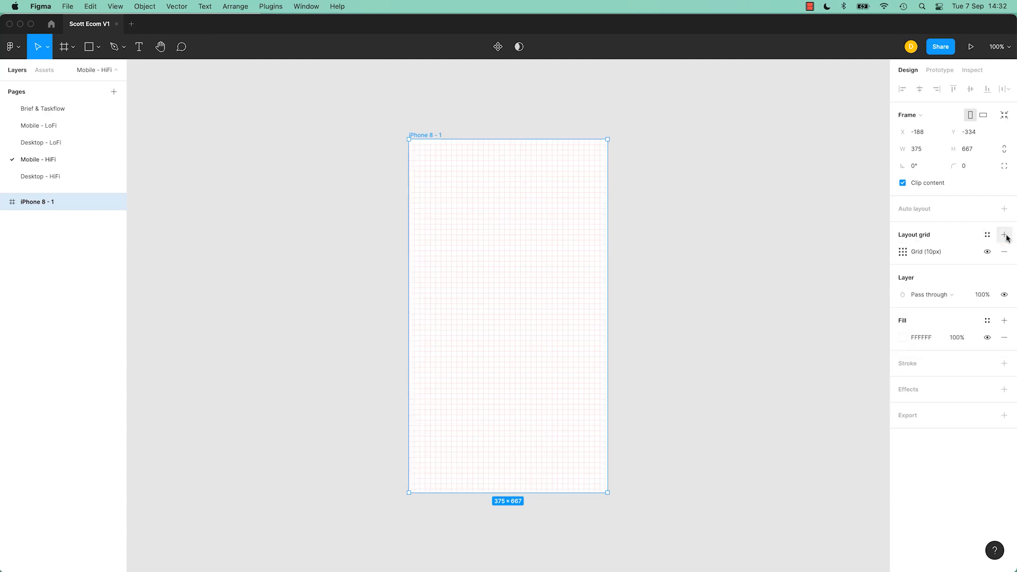
click(903, 252)
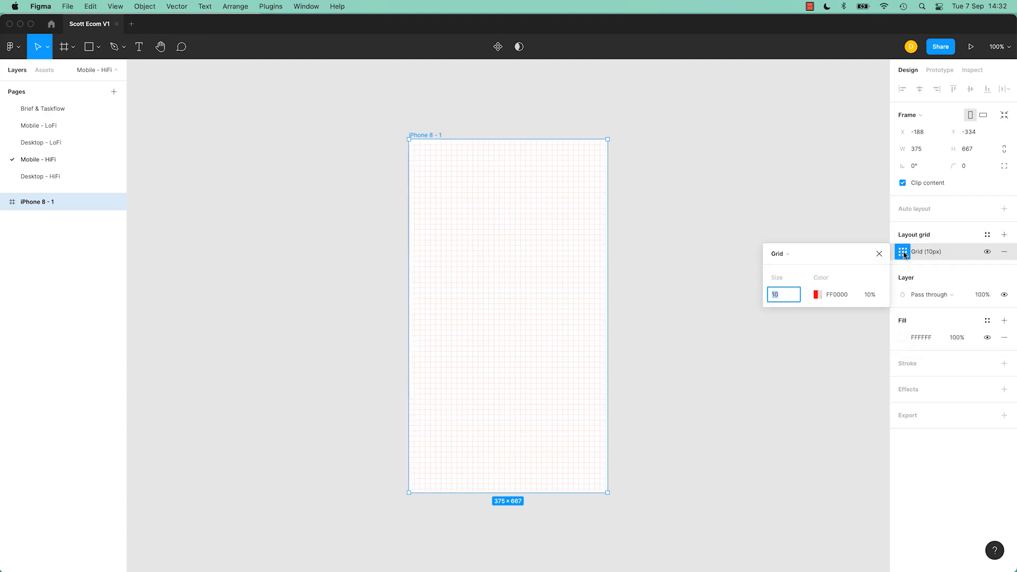
click(809, 255)
click(801, 270)
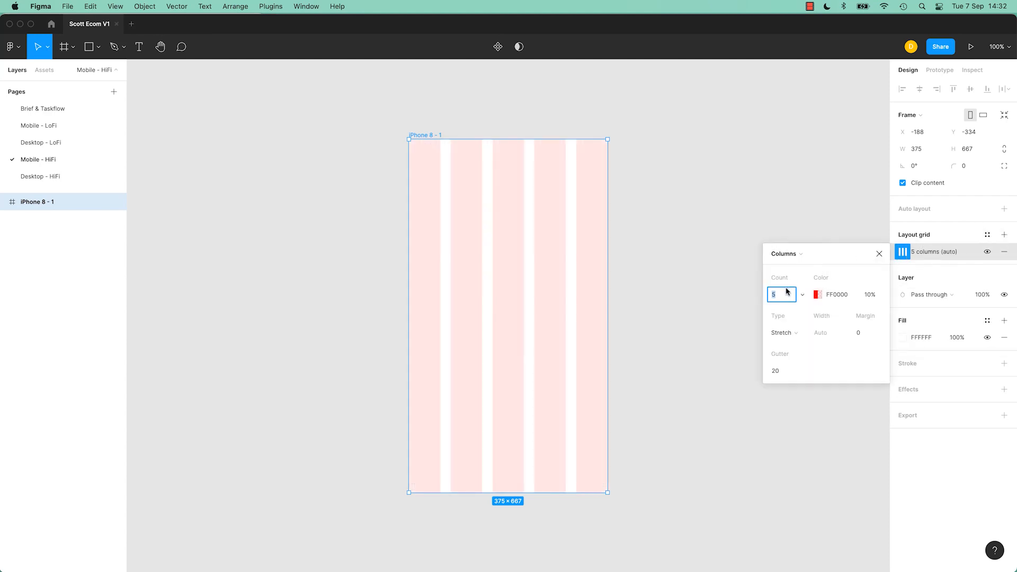
text(12)
key(Return)
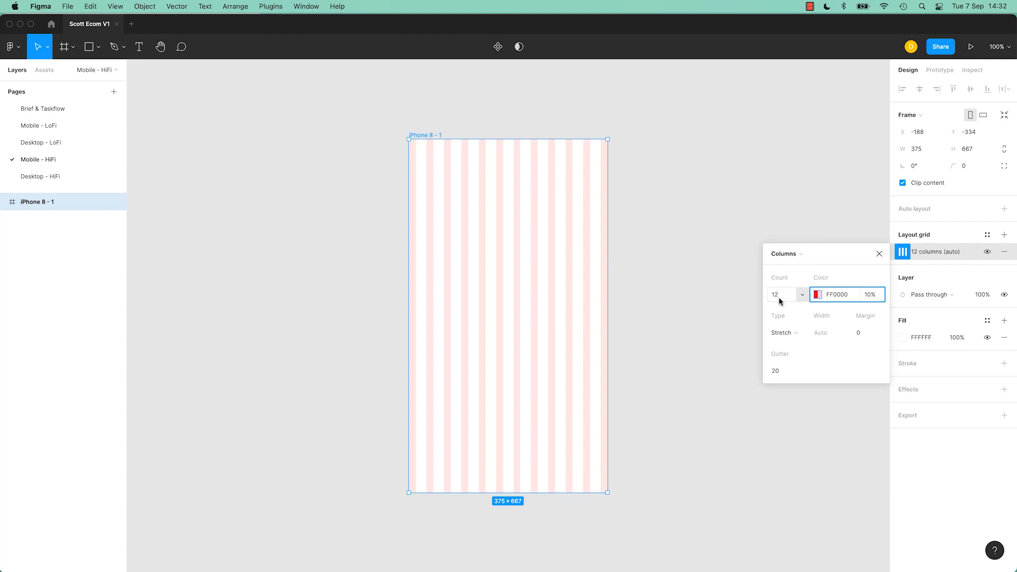
Step: Set the gutter of the iPhone 8 frame's column grid to 6
click(774, 374)
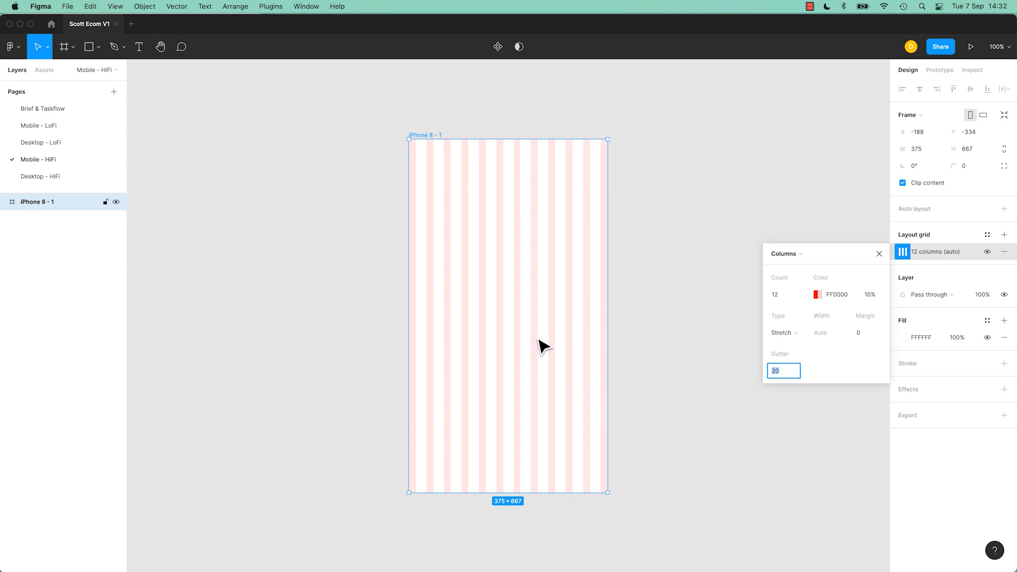
text(6)
key(Return)
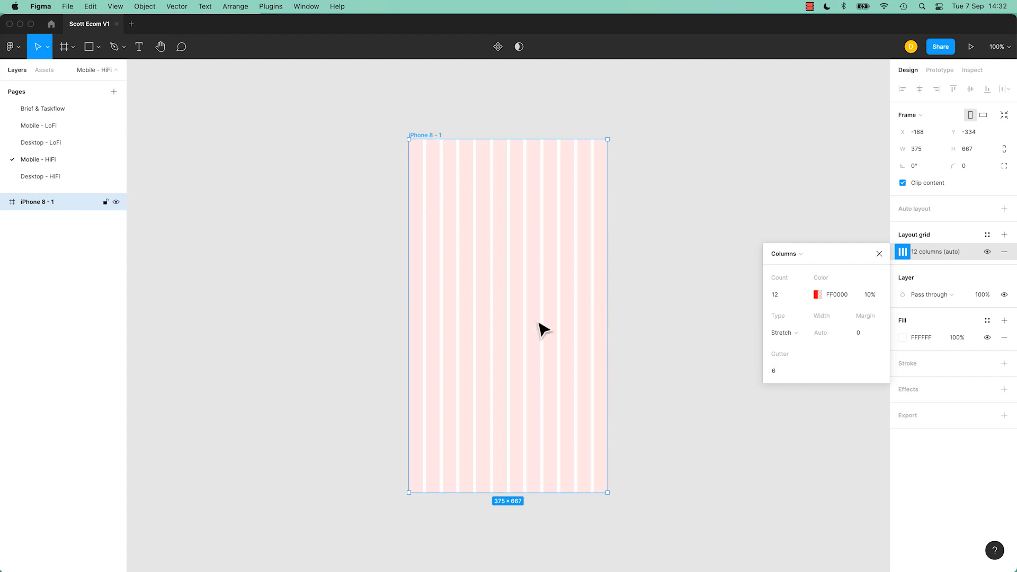
Step: Draw a full-width rectangle about 375 × 45 along the iPhone frame's top edge and another about 375 × 181 beneath it
click(89, 46)
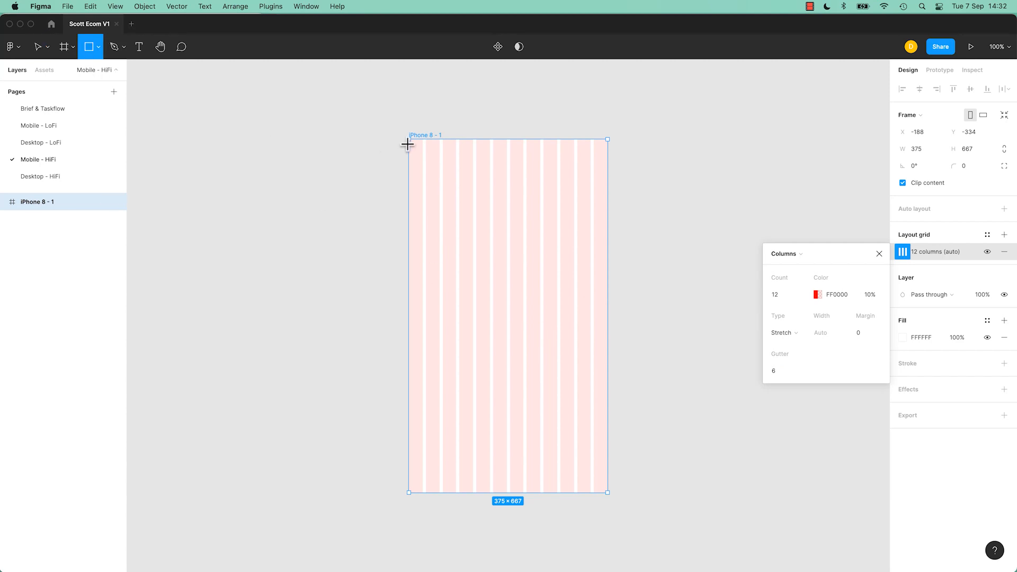
drag(408, 140, 607, 163)
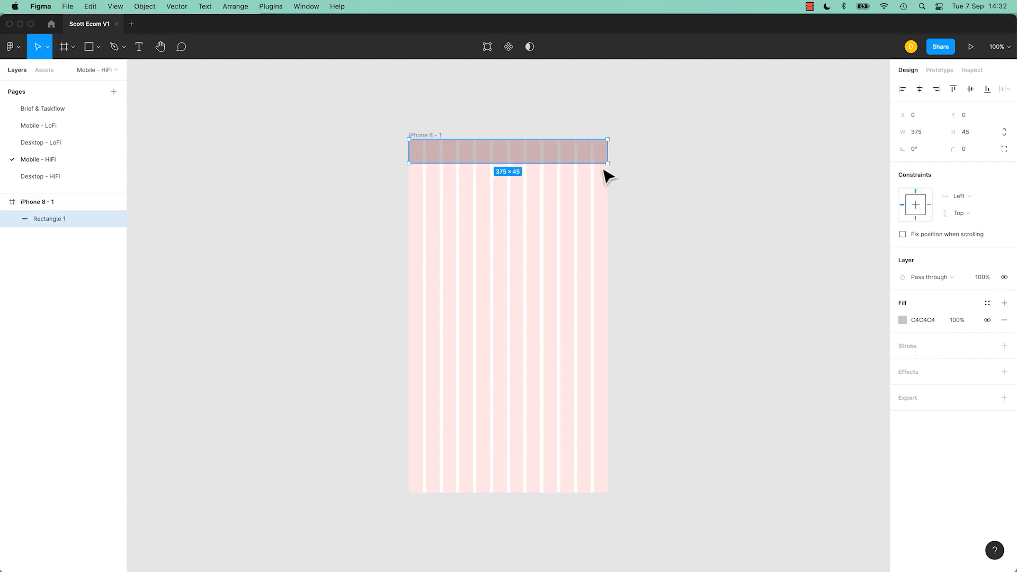
click(89, 46)
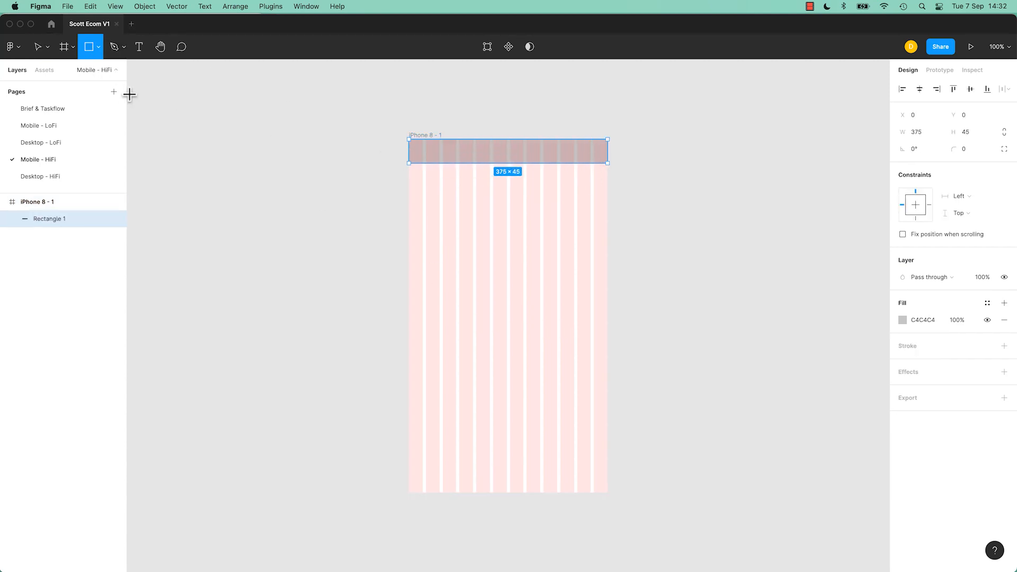
click(38, 179)
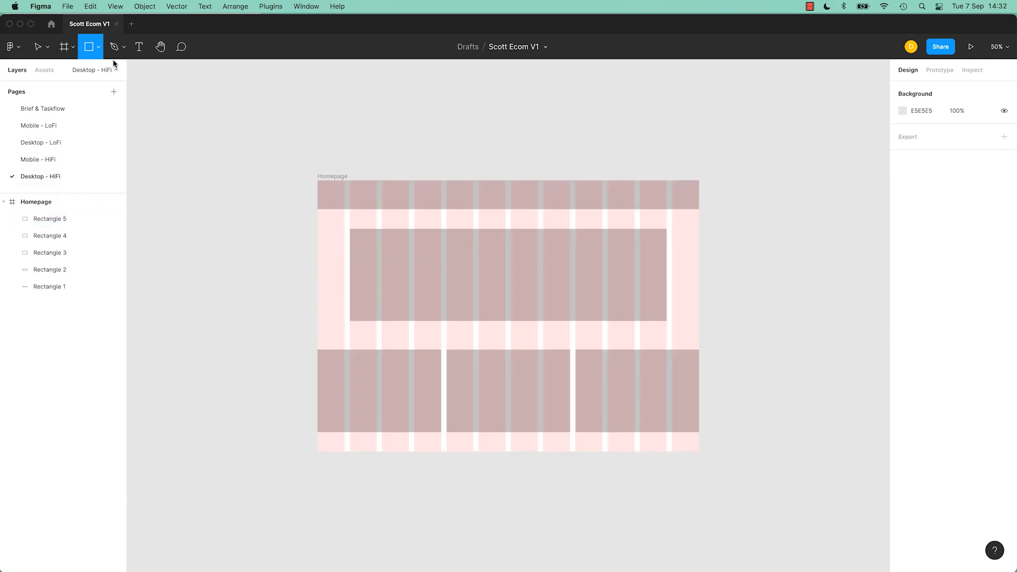
click(29, 159)
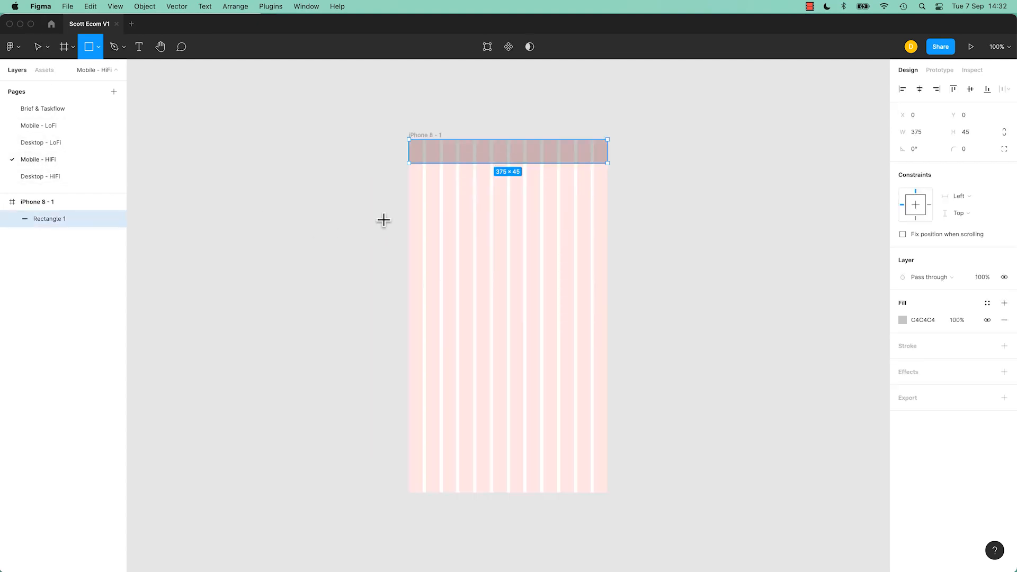
mouse_move(408, 172)
mouse_down()
mouse_move(578, 241)
mouse_move(607, 267)
mouse_up()
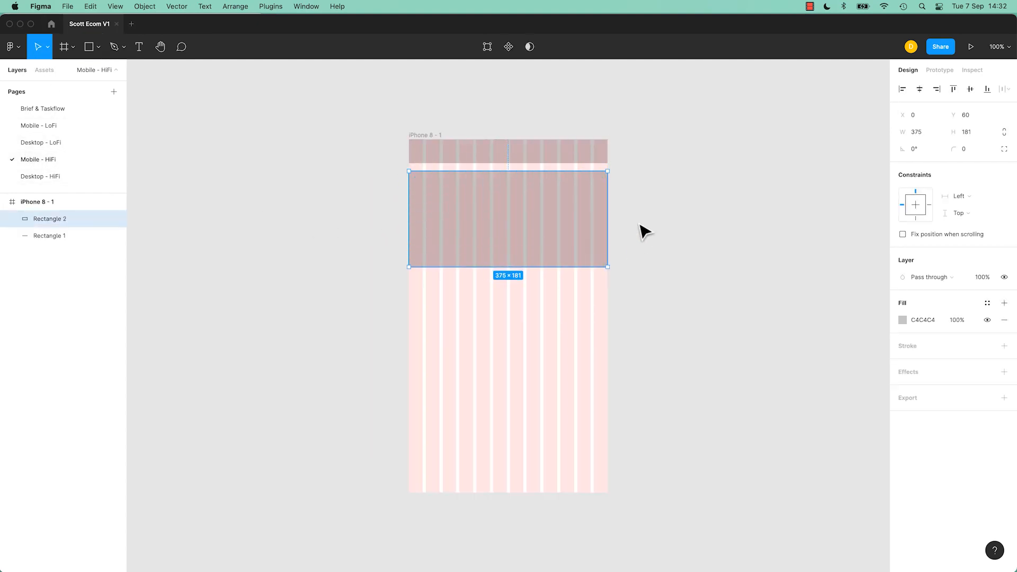
click(89, 47)
click(42, 176)
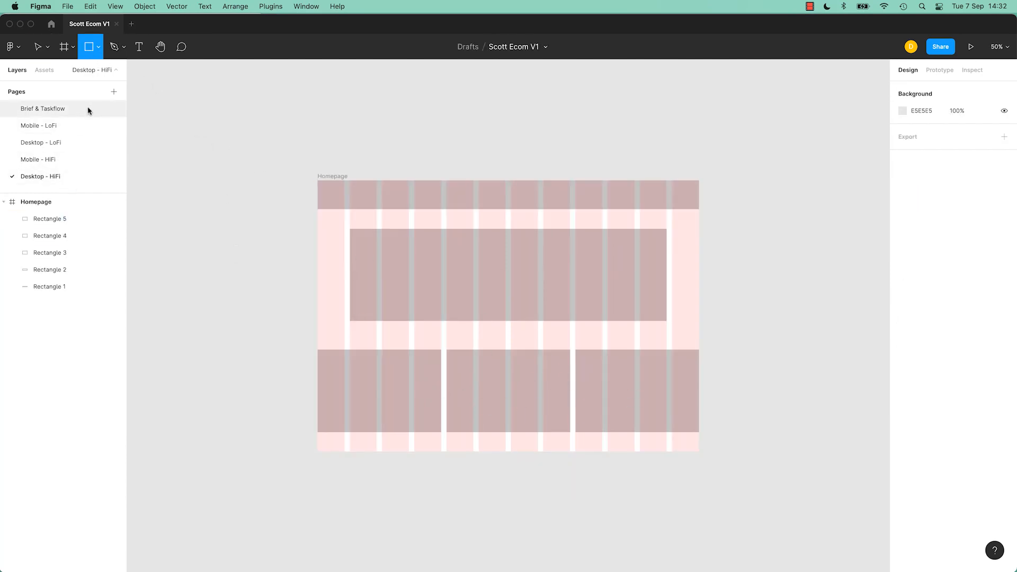
click(50, 160)
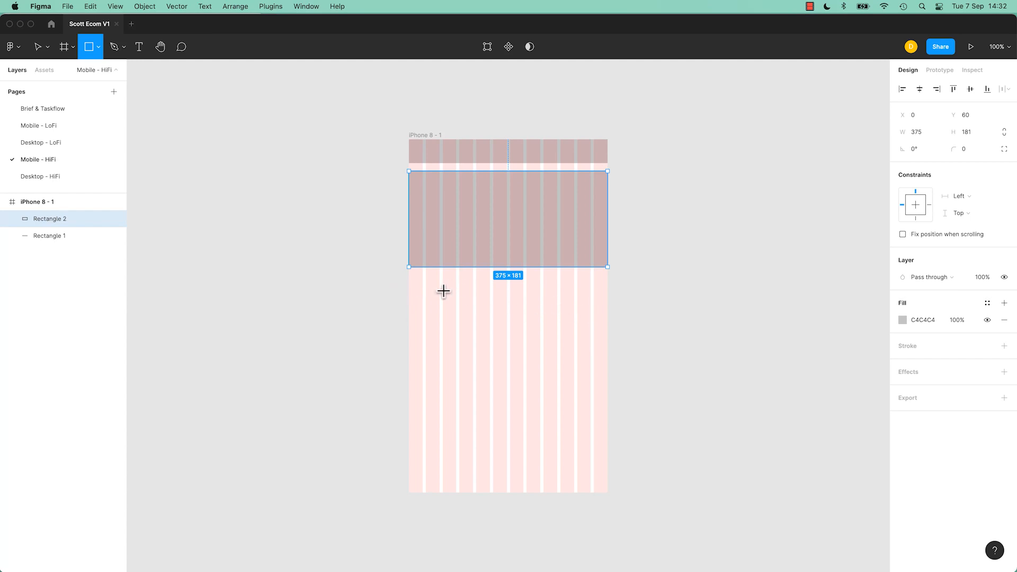
drag(409, 285, 607, 427)
key(super+z)
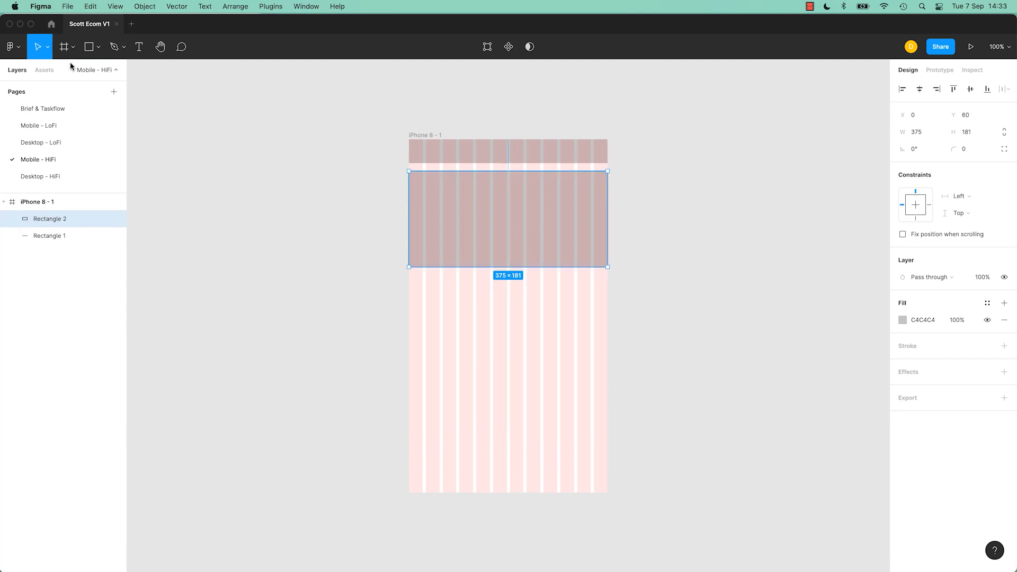
Step: On the Desktop - HiFi page, narrow the three lower rectangles to about 1075 px overall and duplicate one to complete a row of four
click(49, 175)
drag(784, 354, 441, 437)
drag(702, 397, 601, 396)
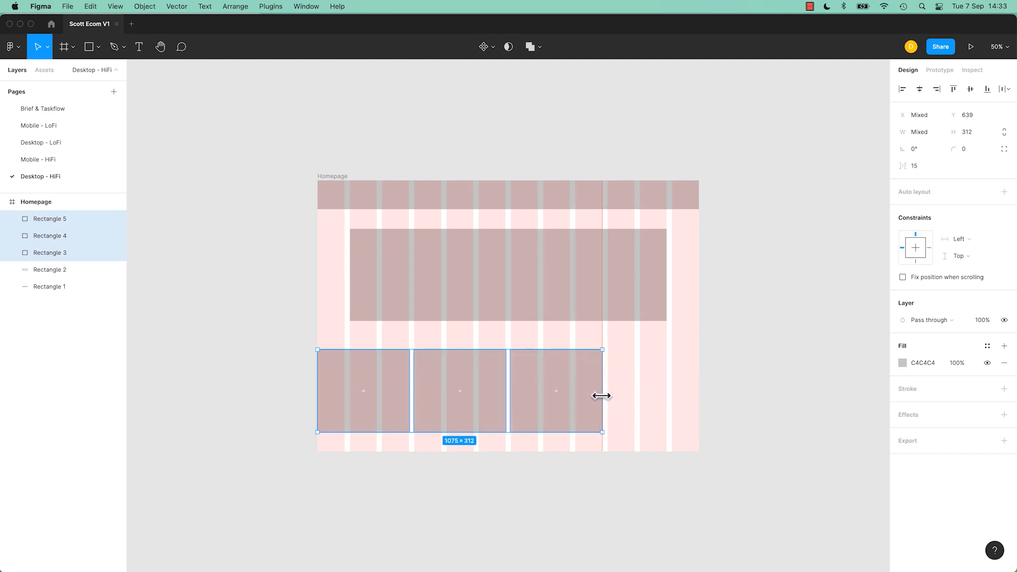
click(681, 406)
drag(558, 422, 661, 427)
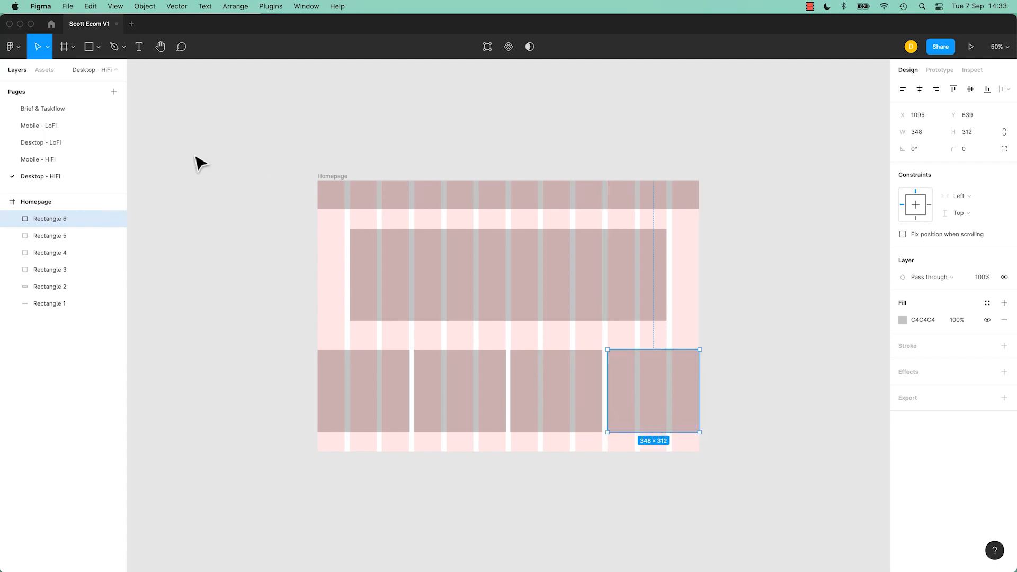
Step: On the Mobile - HiFi page, draw a six-column rectangle about 184 × 146 below the large one and duplicate it beside itself
click(39, 160)
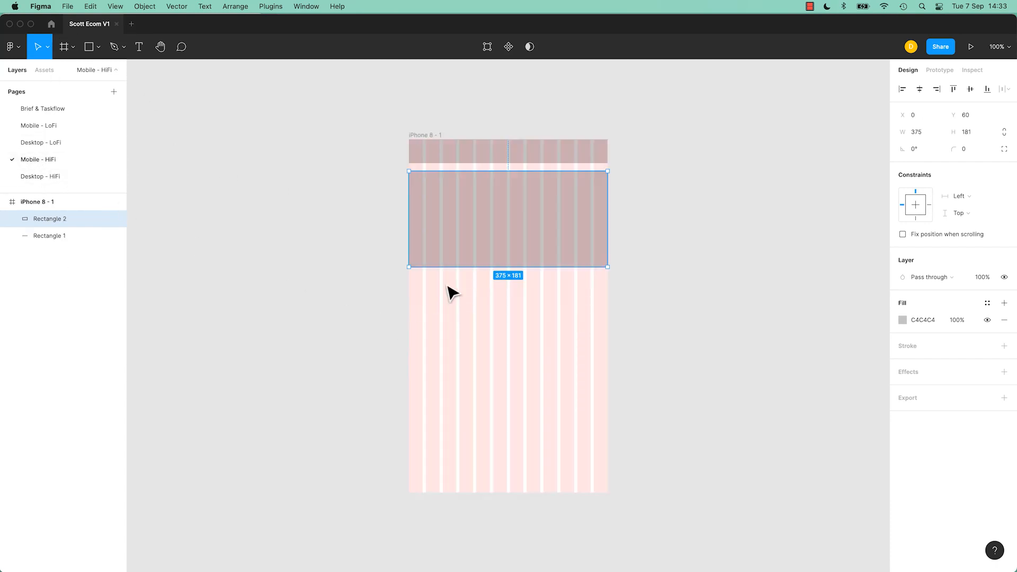
key(r)
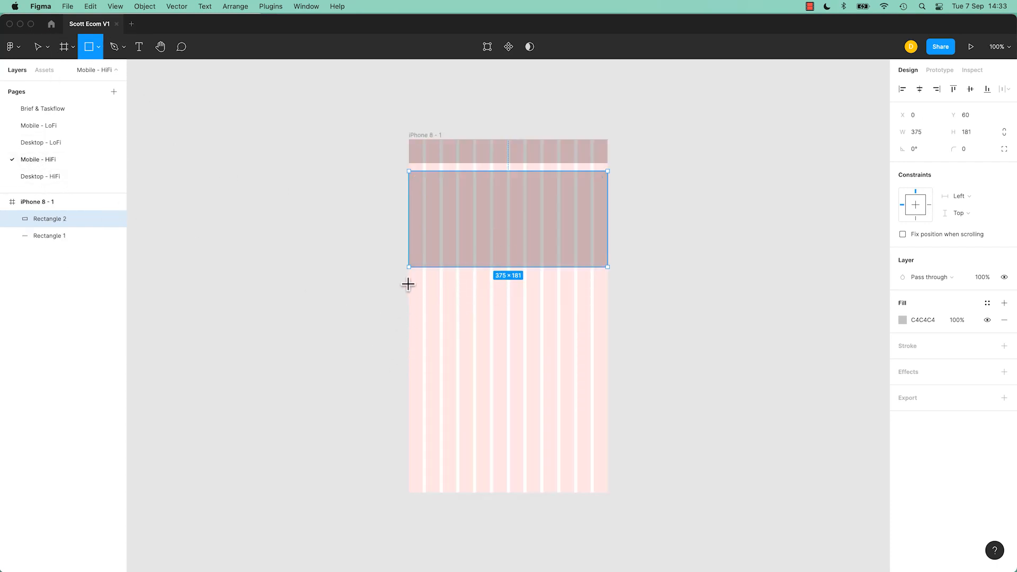
mouse_move(408, 283)
mouse_down()
mouse_move(475, 398)
mouse_move(505, 382)
mouse_move(509, 357)
mouse_move(577, 357)
mouse_up()
click(662, 329)
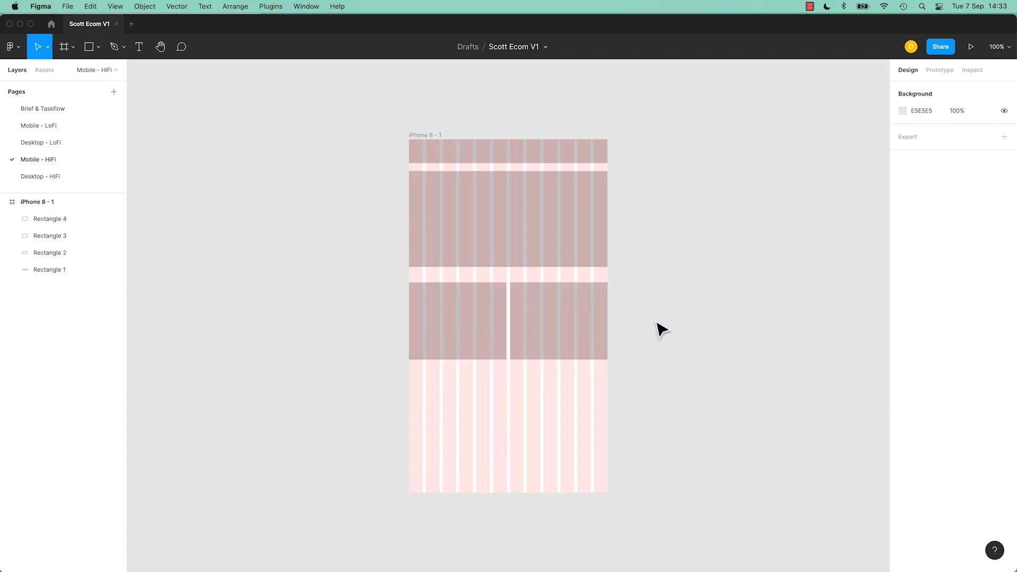
Step: Duplicate the pair of six-column rectangles directly below to form a second row in the iPhone frame
drag(663, 329, 407, 357)
drag(540, 335, 533, 422)
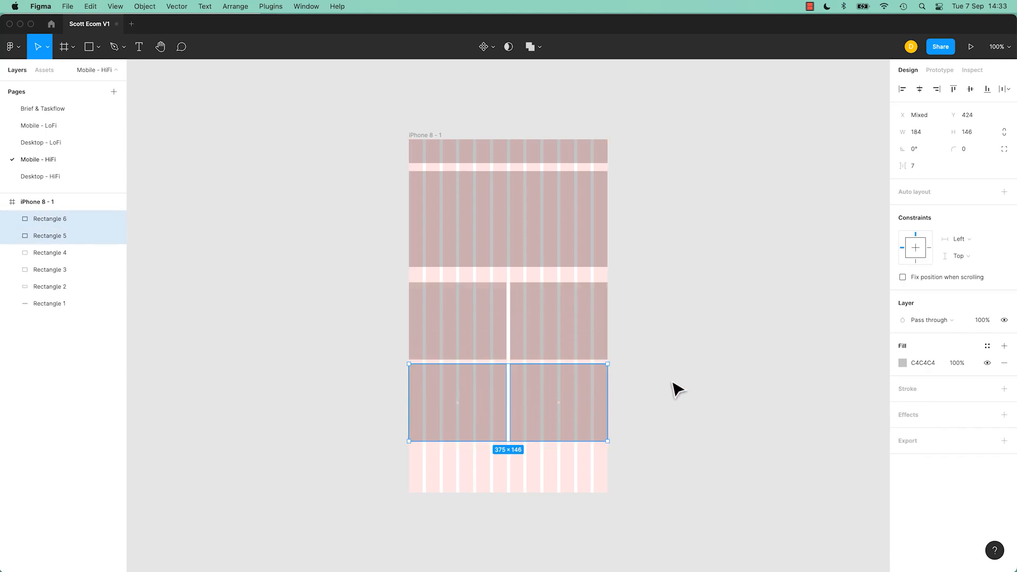
click(679, 389)
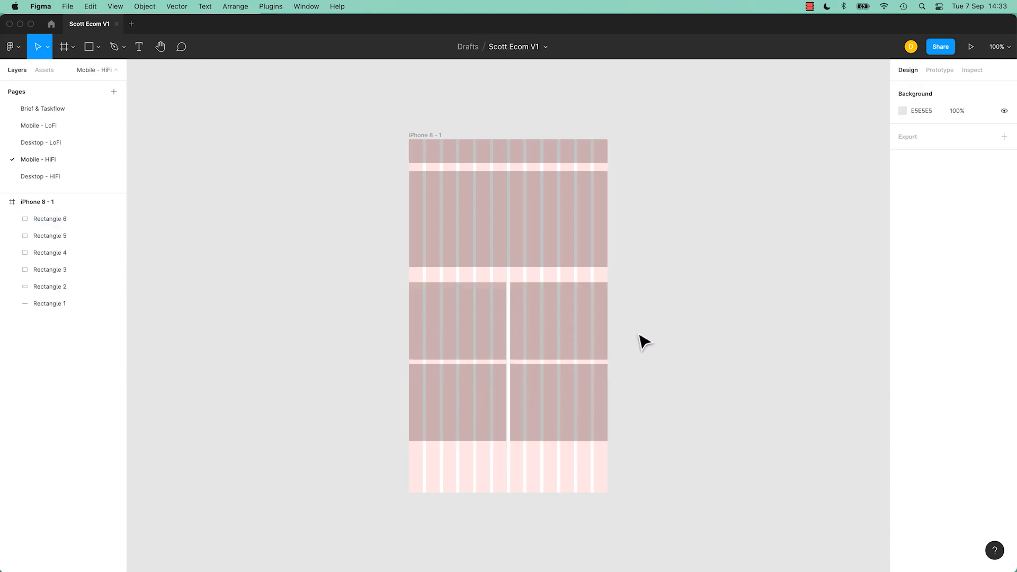
Step: Compare the block layout on the Desktop - HiFi page with the one on the Mobile - HiFi page
click(40, 177)
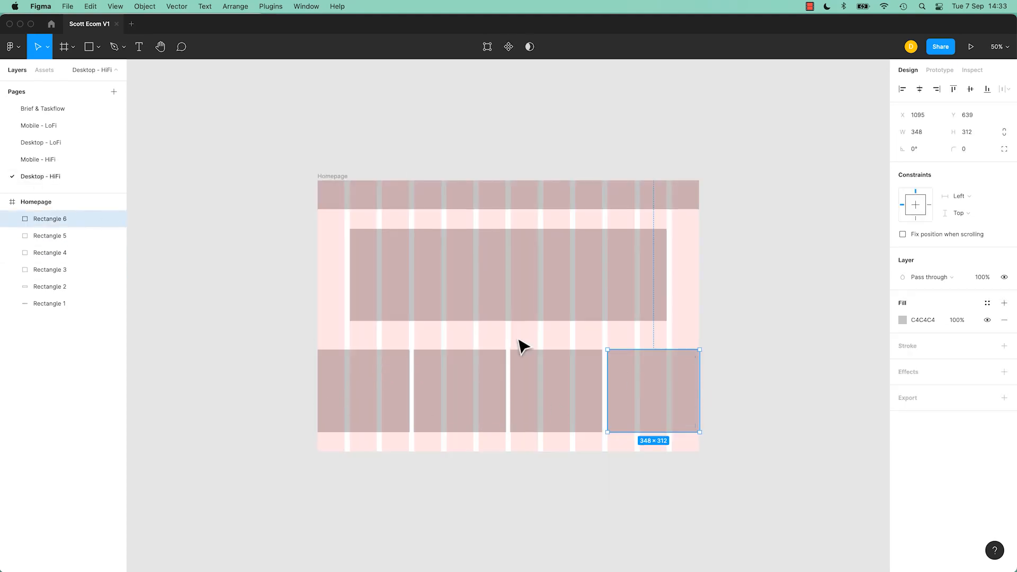
click(40, 161)
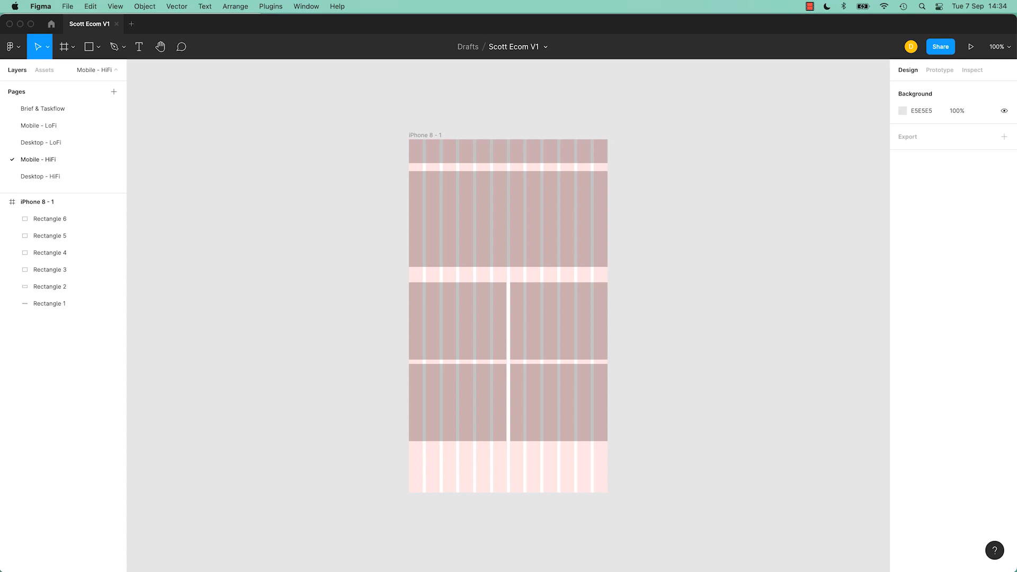
Step: Switch to Chrome and resize the hubspot.com window between desktop, tablet and mobile widths to examine its responsive header, menu and content
key(super+Tab)
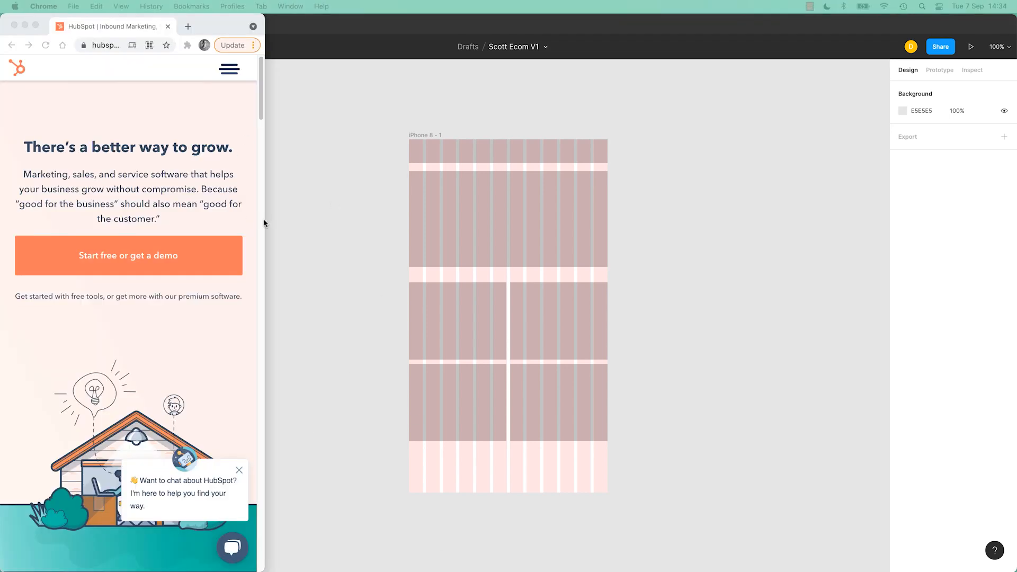
click(264, 223)
drag(264, 222, 1016, 216)
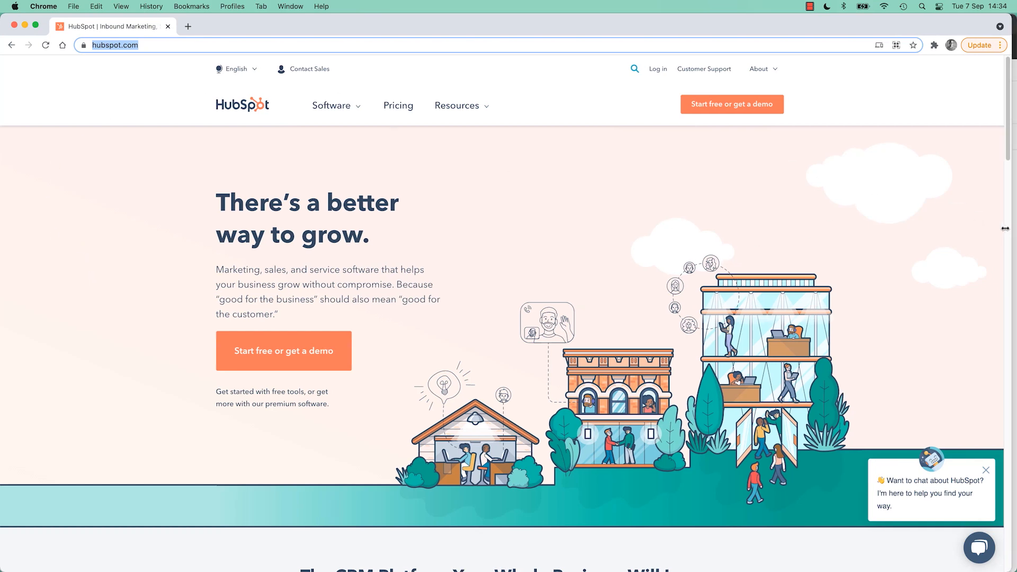
drag(1013, 225, 406, 236)
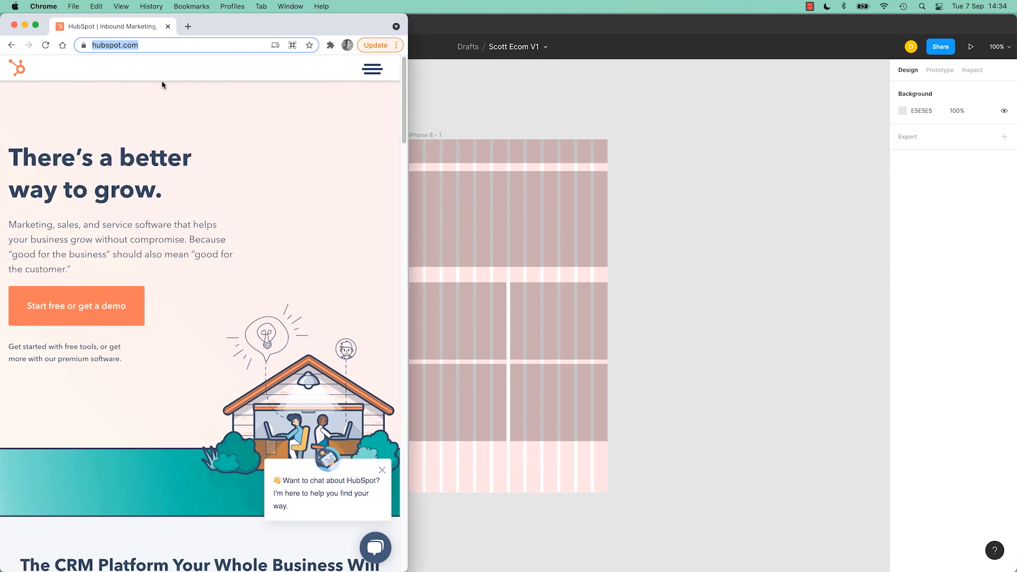
click(373, 70)
click(383, 70)
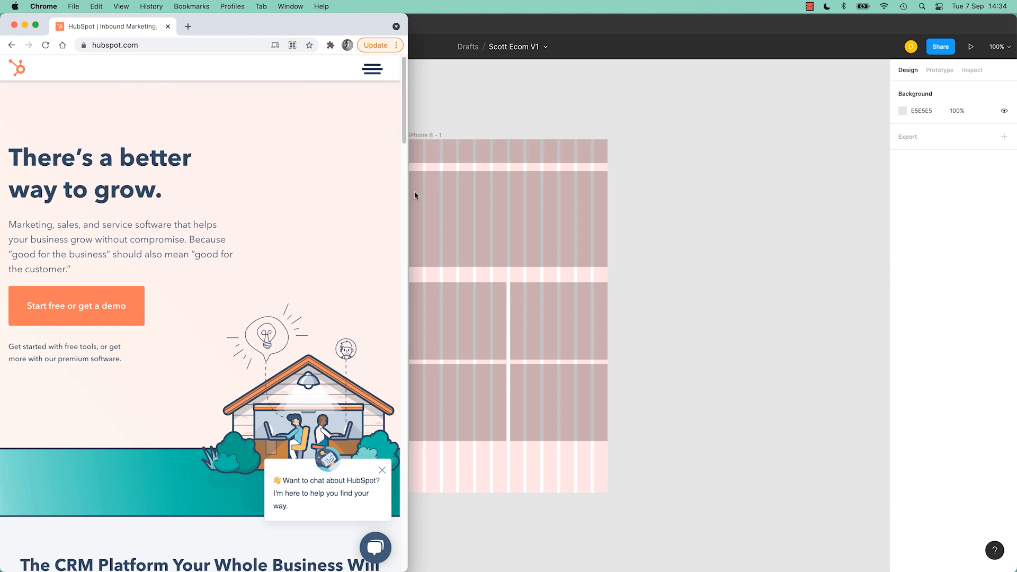
drag(407, 197, 216, 211)
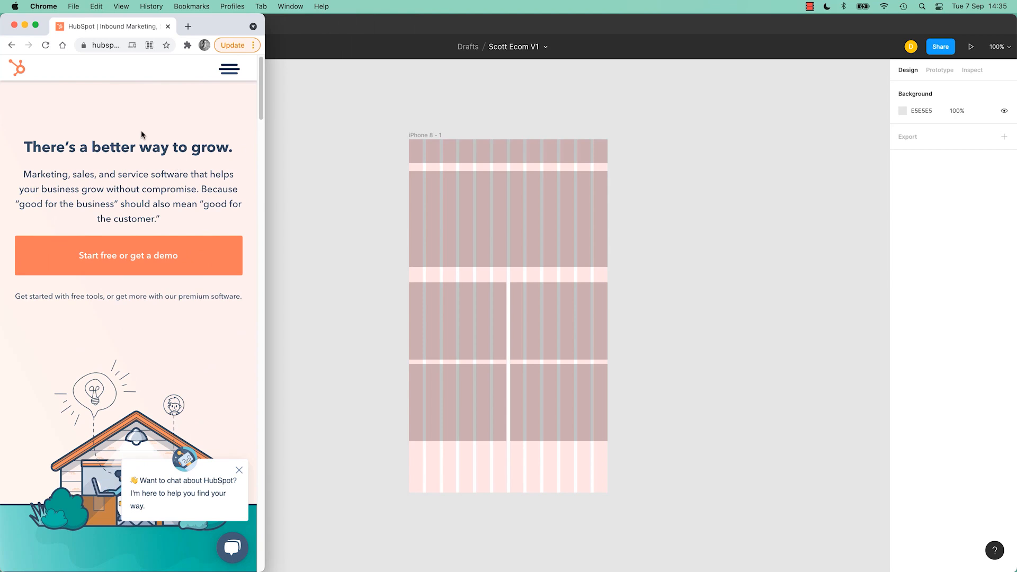
Step: Switch back to Figma and compare the large content rectangle on the Desktop - HiFi page with its counterpart on the Mobile - HiFi page
click(349, 129)
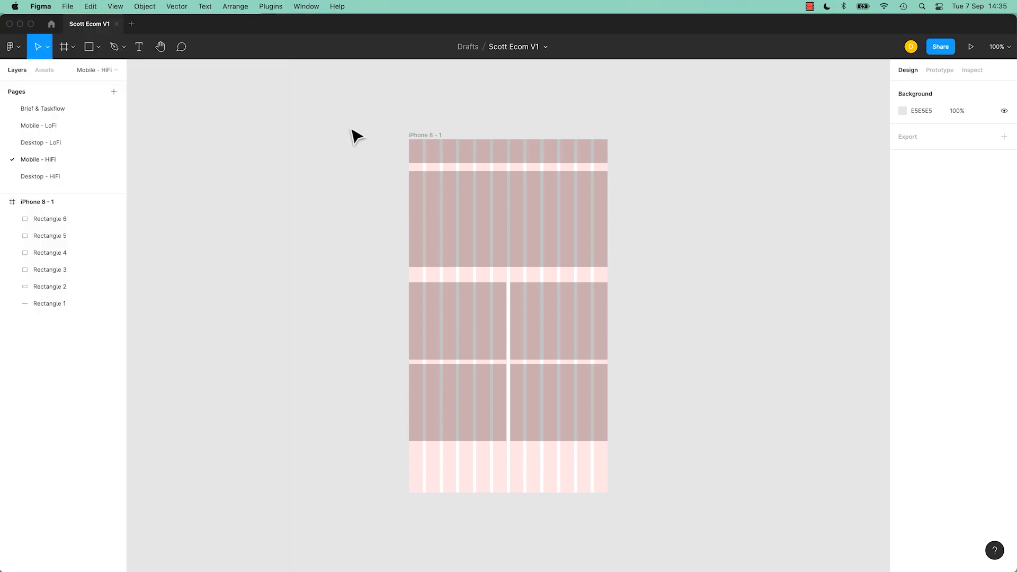
click(53, 179)
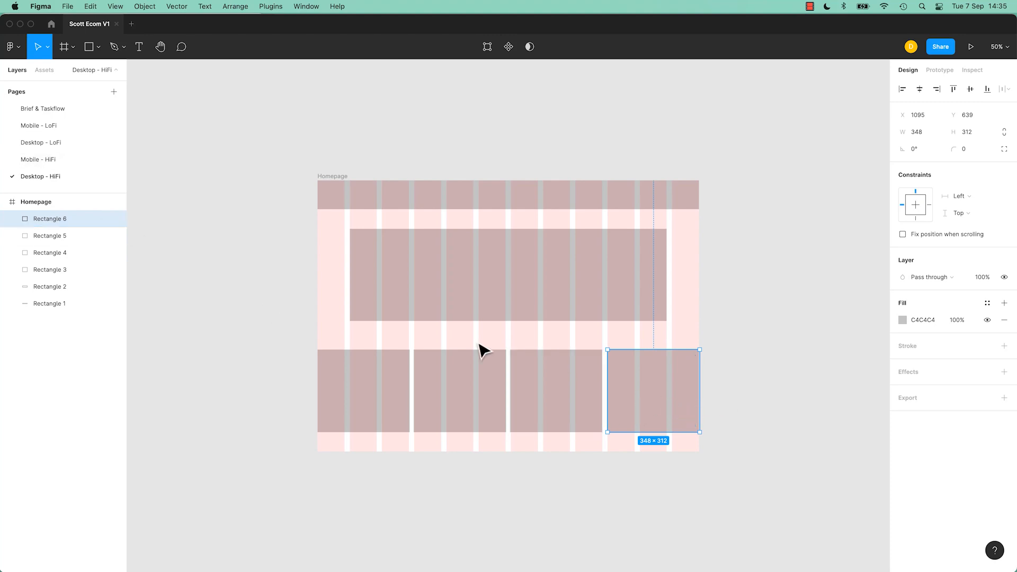
click(457, 299)
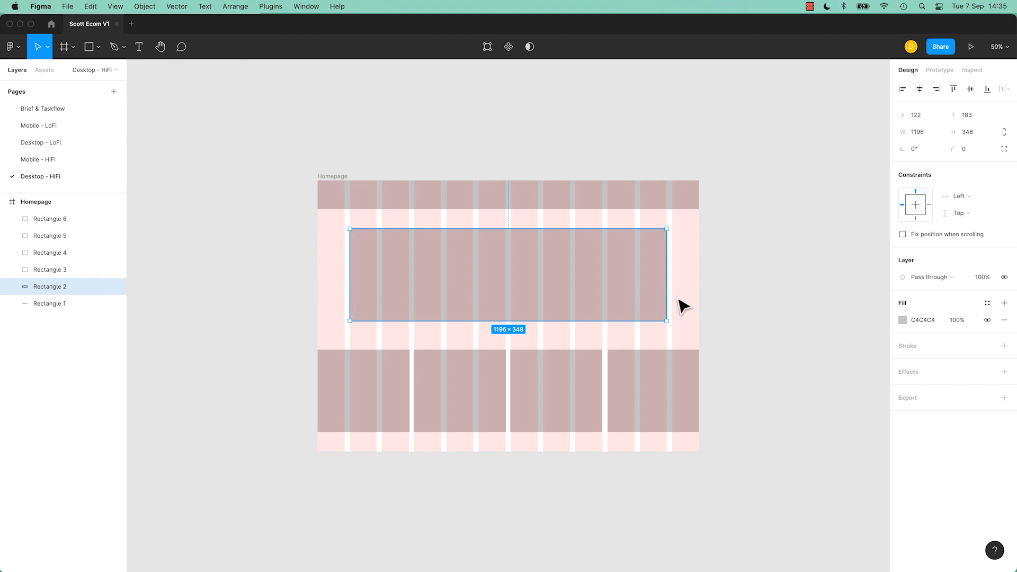
click(42, 162)
click(435, 229)
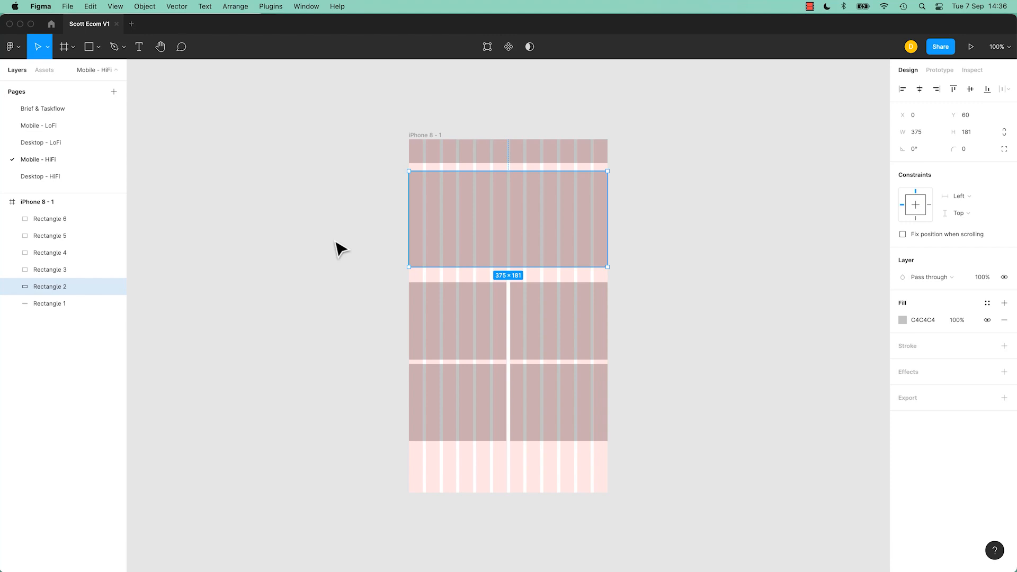
Step: On the Desktop - HiFi page, set the Homepage frame's column grid margin to 80 and delete all rectangles inside the frame
click(43, 177)
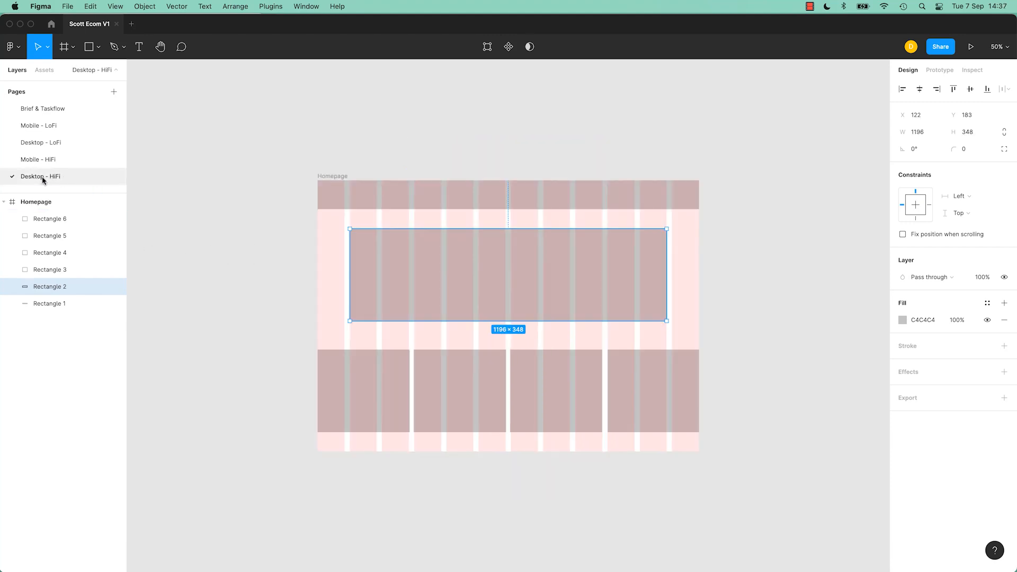
click(329, 177)
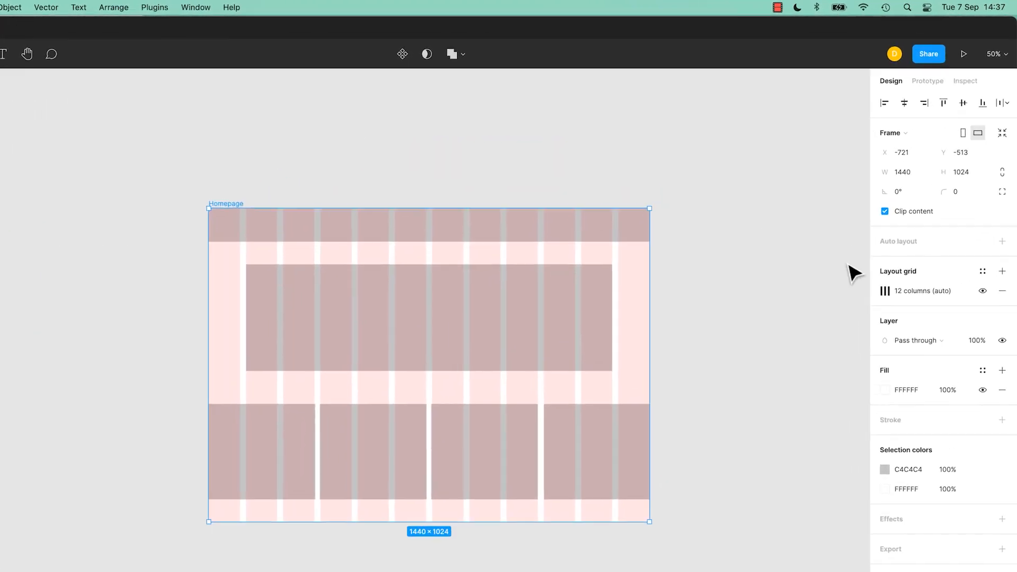
click(885, 291)
click(734, 343)
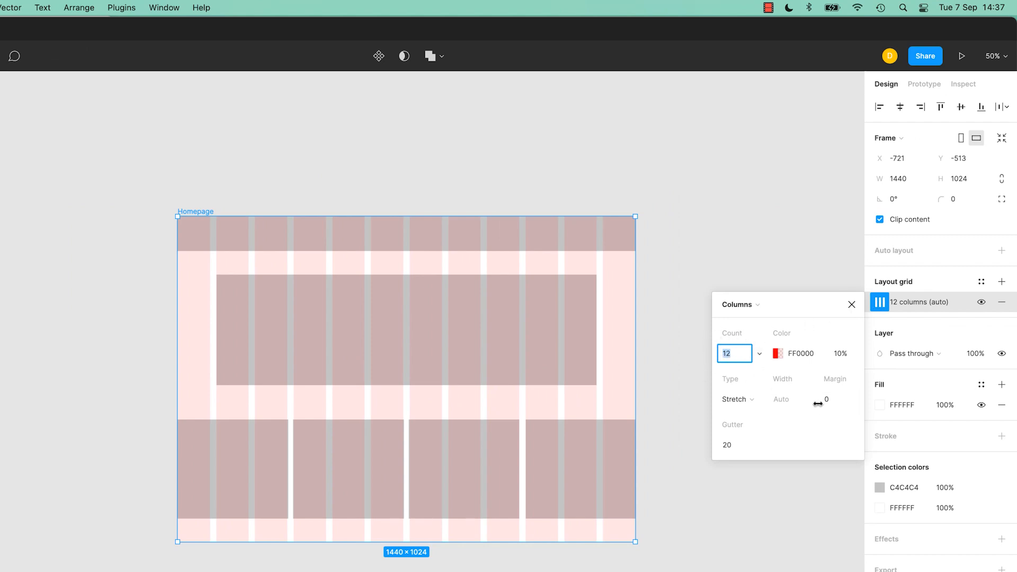
click(835, 401)
text(80)
key(Return)
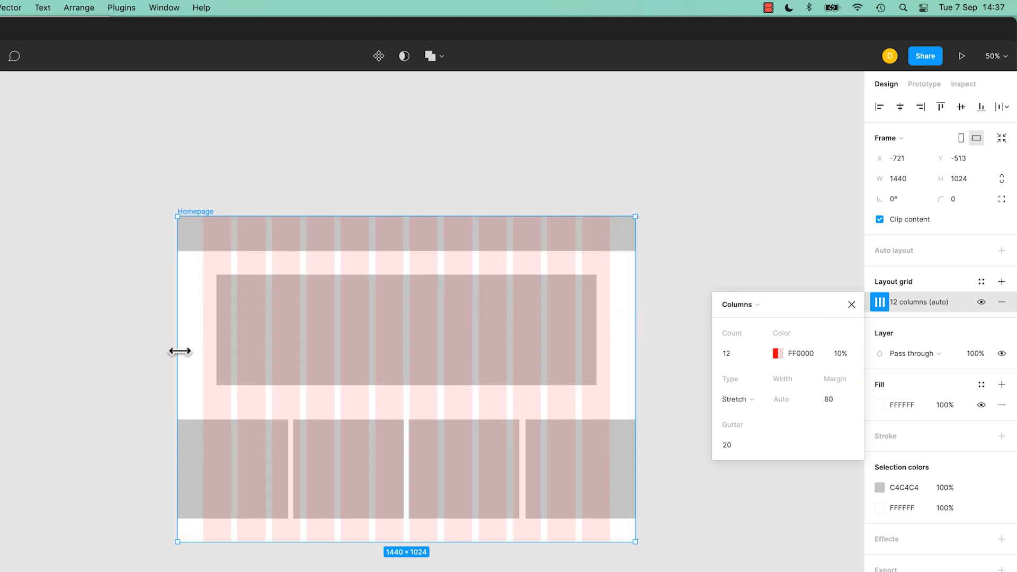
drag(688, 223, 273, 497)
key(Delete)
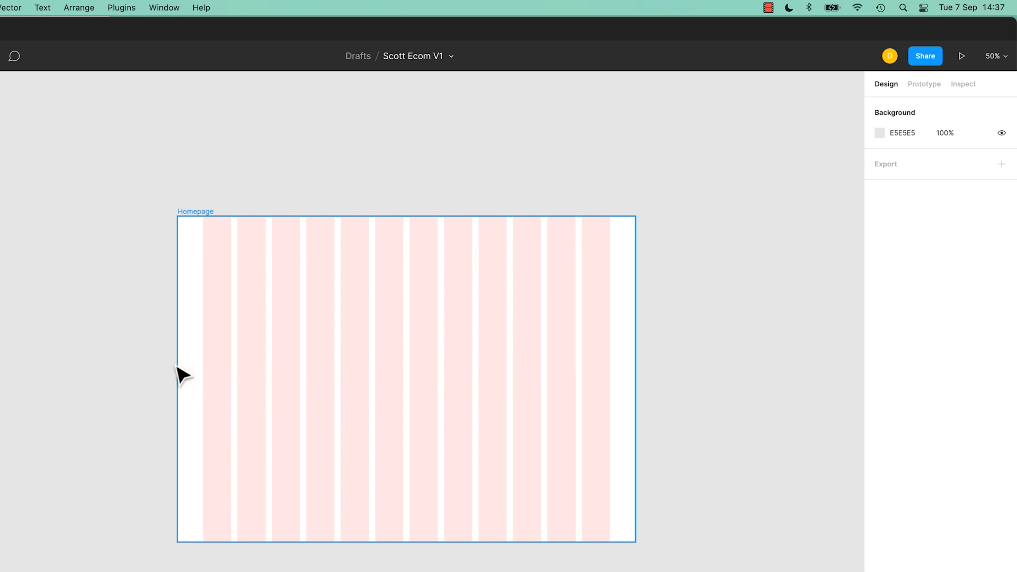
Step: Widen the Homepage frame symmetrically to about 2114 × 1024 and set its column grid margin to 300
click(212, 220)
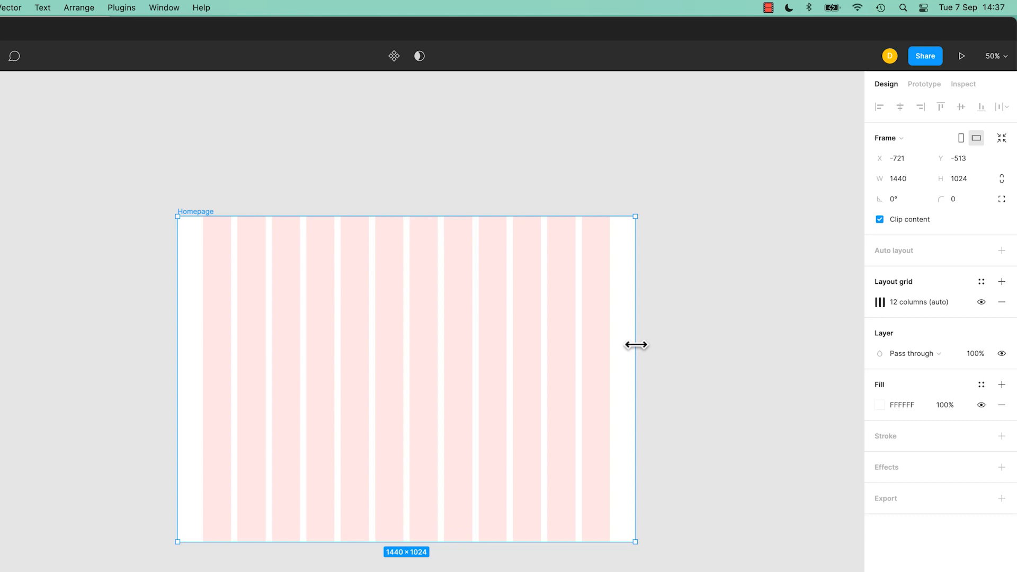
drag(636, 345, 771, 361)
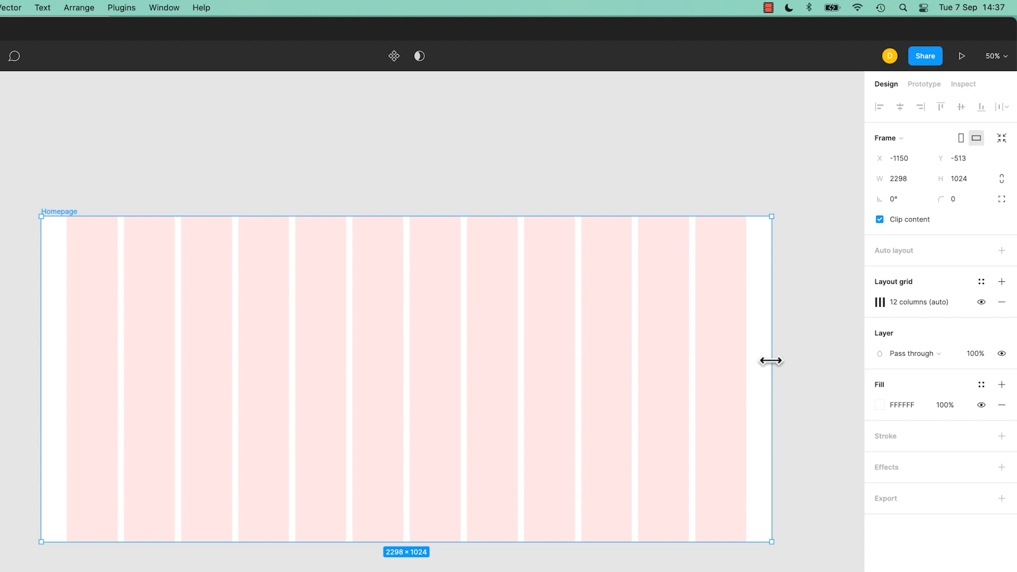
drag(771, 360, 742, 368)
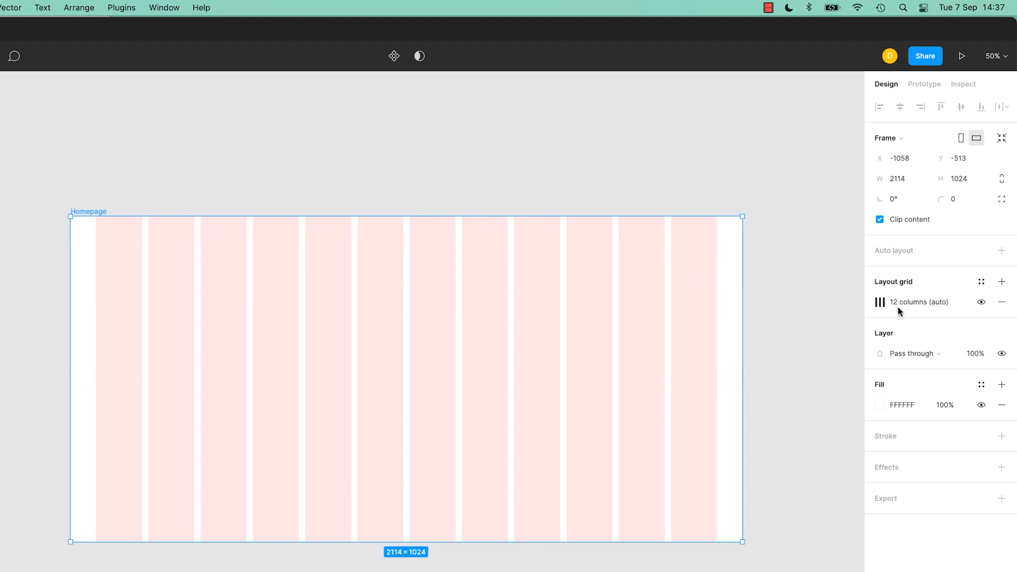
click(880, 303)
click(827, 406)
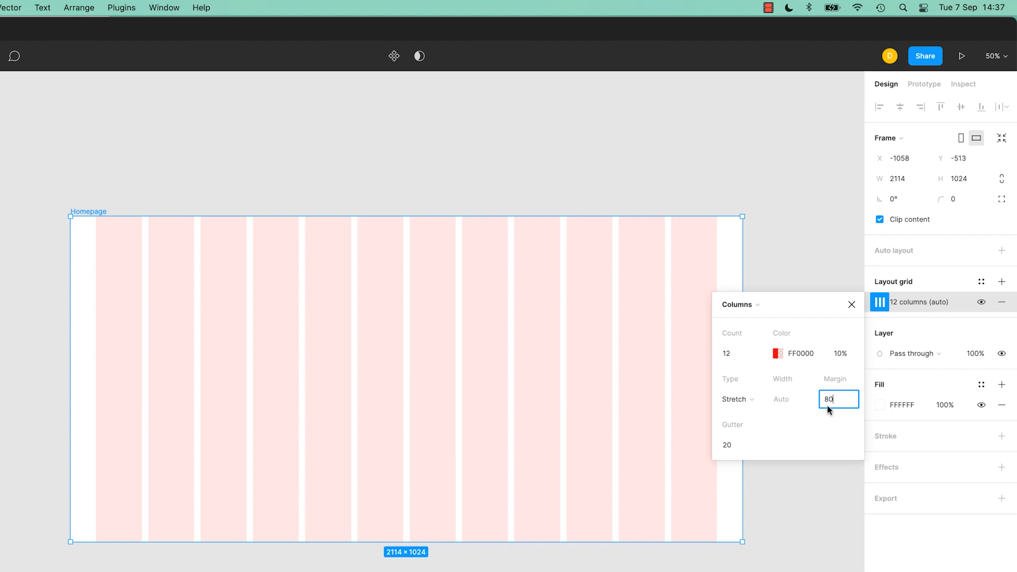
text(300)
key(Tab)
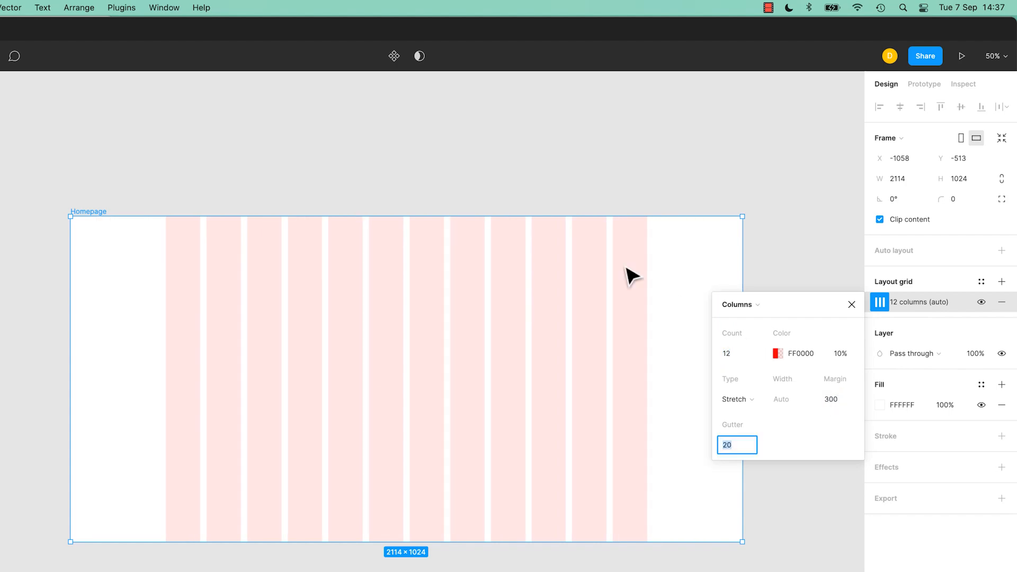
Step: Switch to Chrome, widen the hubspot.com window to full desktop width and examine the content area and its side margins
key(super+Tab)
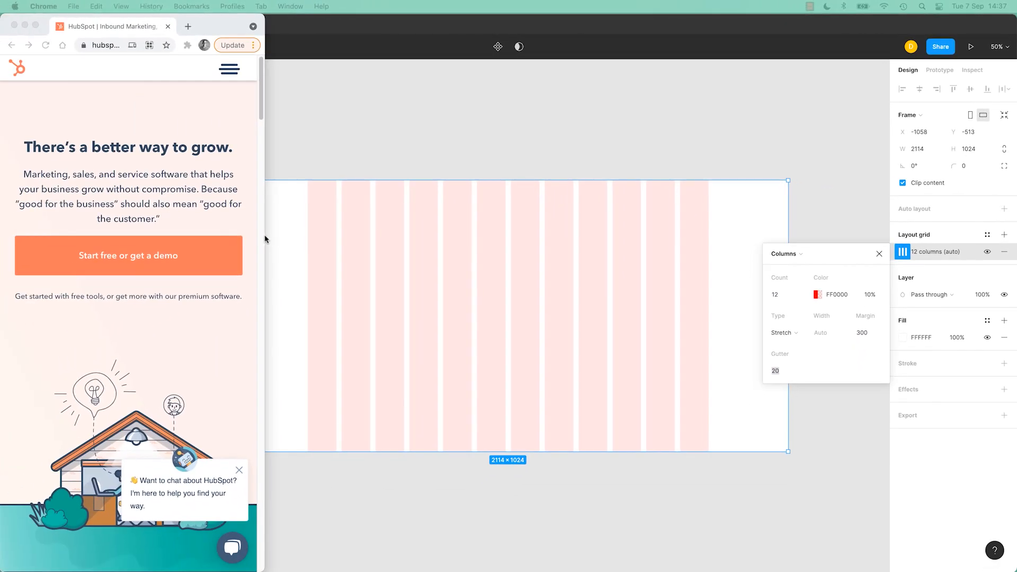
drag(261, 238, 1016, 273)
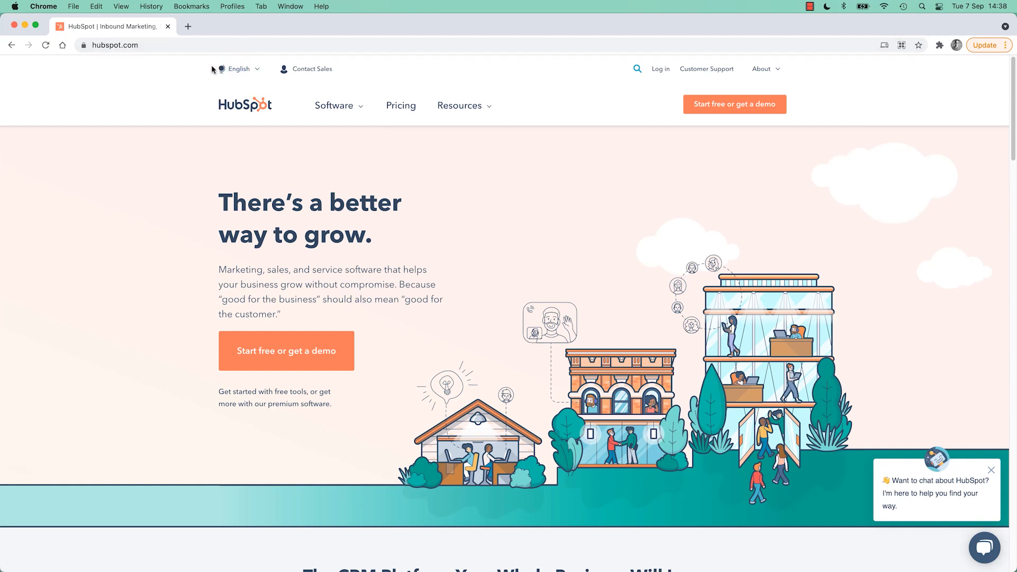
drag(211, 65, 883, 348)
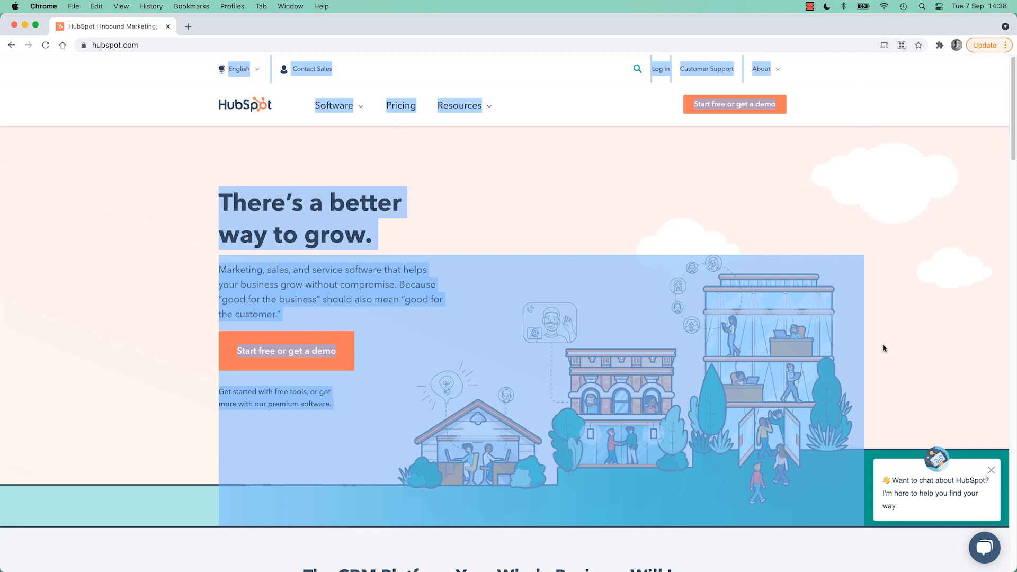
click(100, 332)
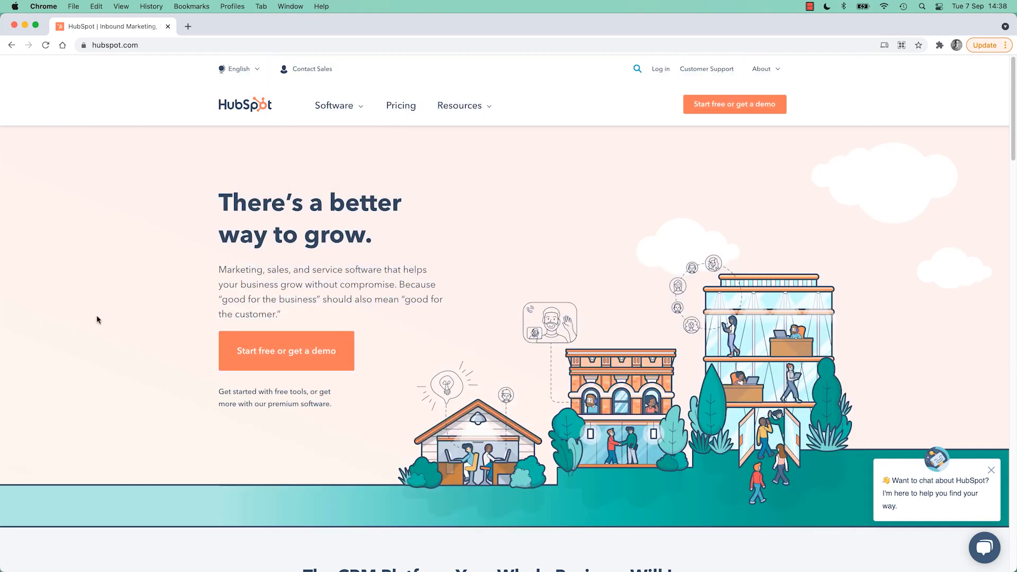
Step: Switch back to Figma and undo the Homepage frame's last margin change and its widening
key(super+Tab)
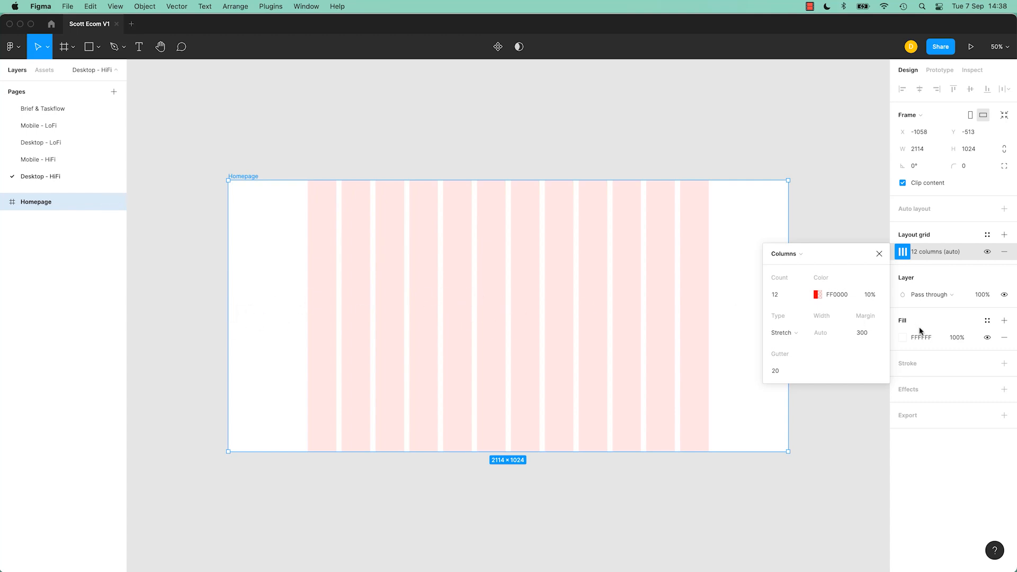
key(super+z)
key(super+z)
key(super+z)
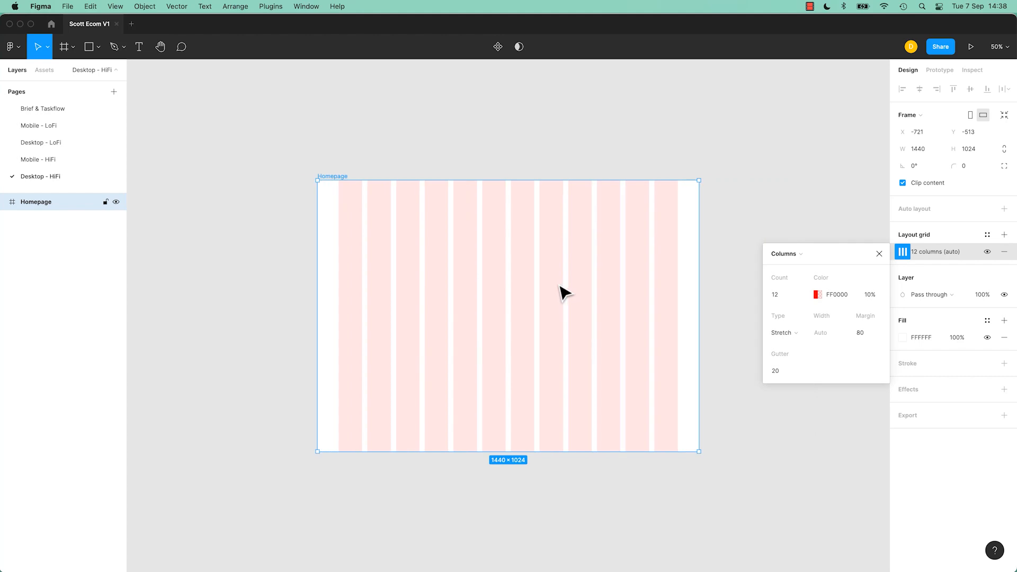
key(Escape)
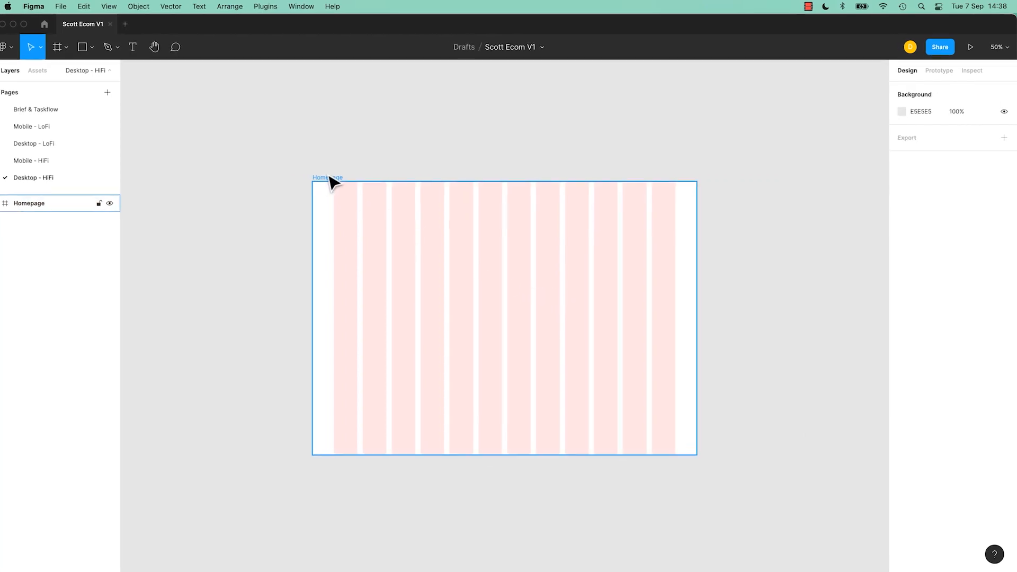
Step: Set the gutter of the Homepage frame's 12-column layout grid to 24
click(331, 181)
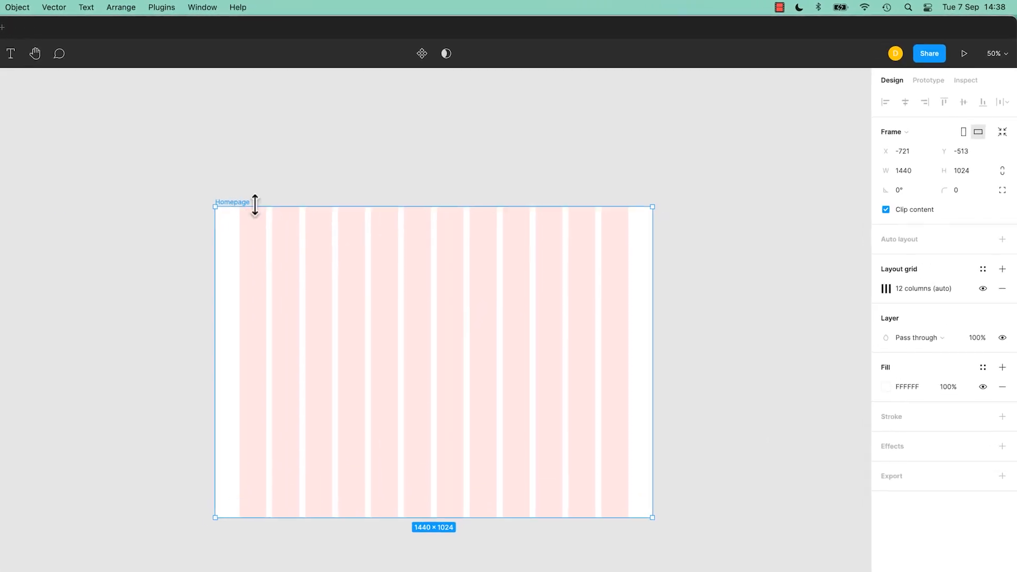
click(902, 254)
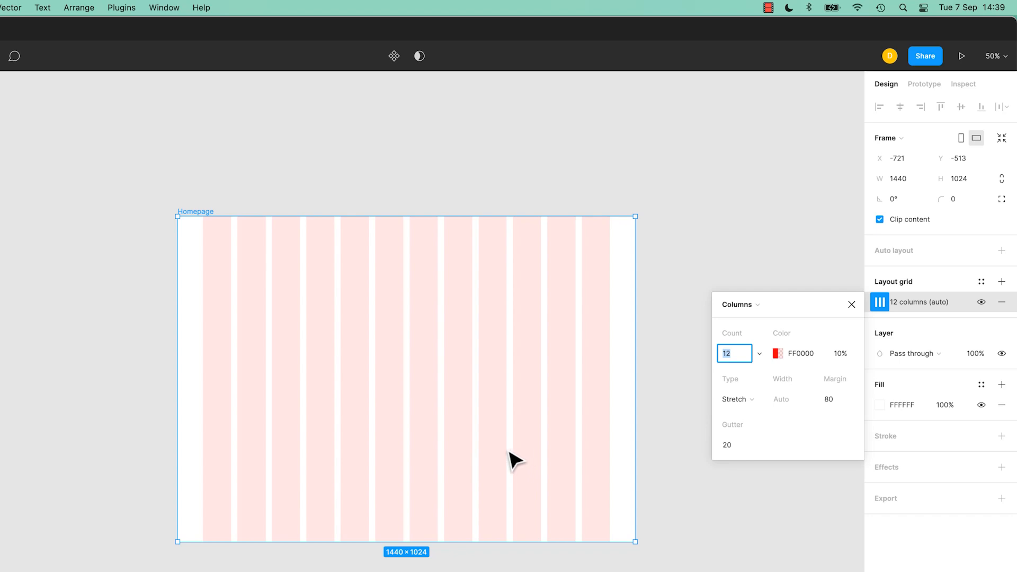
click(733, 446)
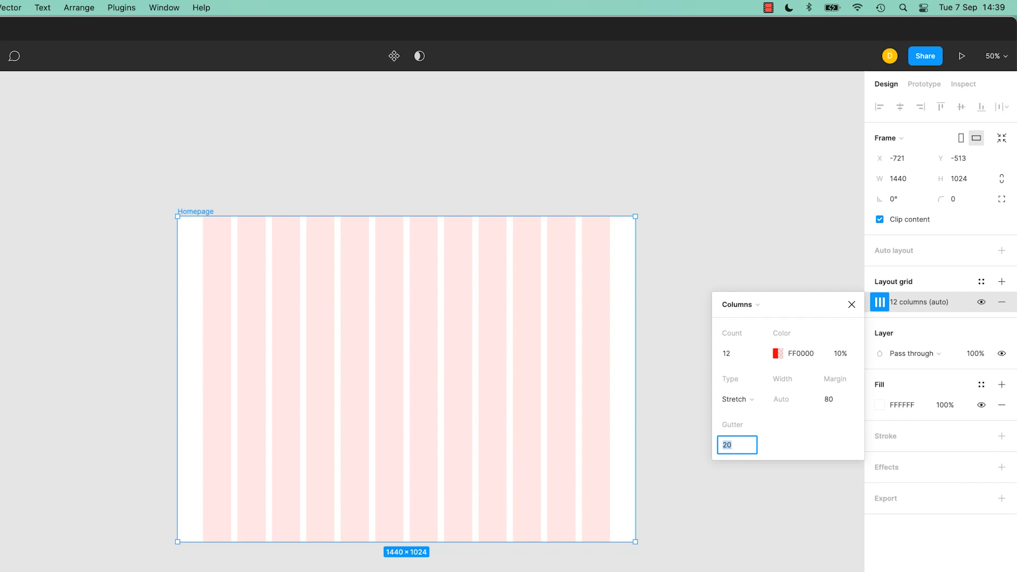
text(28)
key(BackSpace)
text(4)
key(Return)
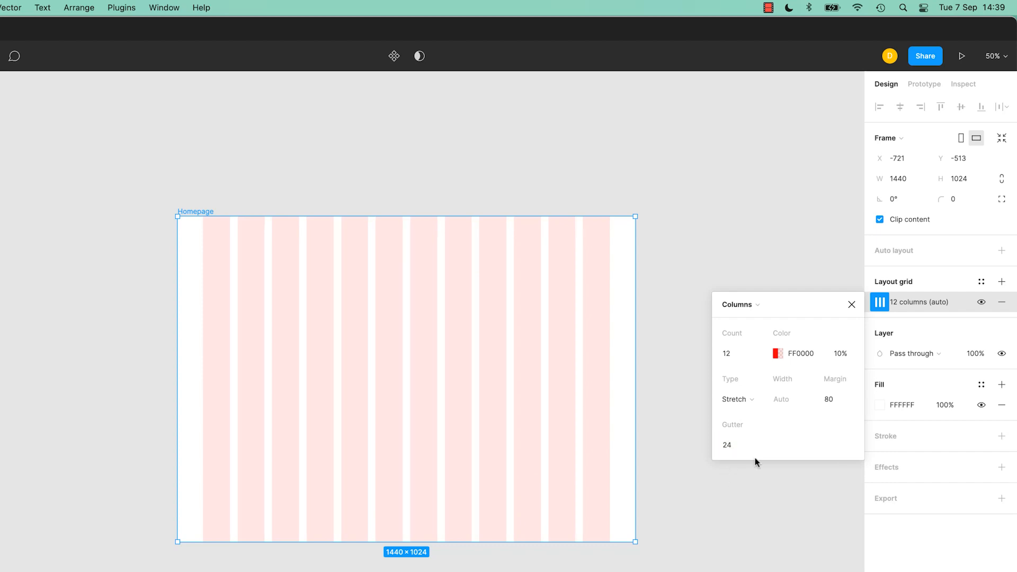
click(739, 449)
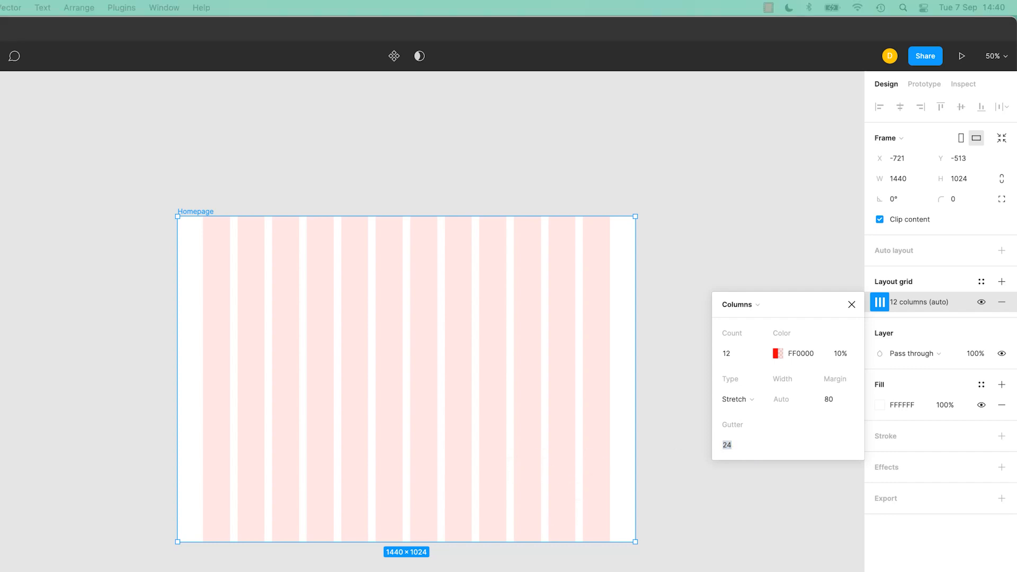
click(857, 314)
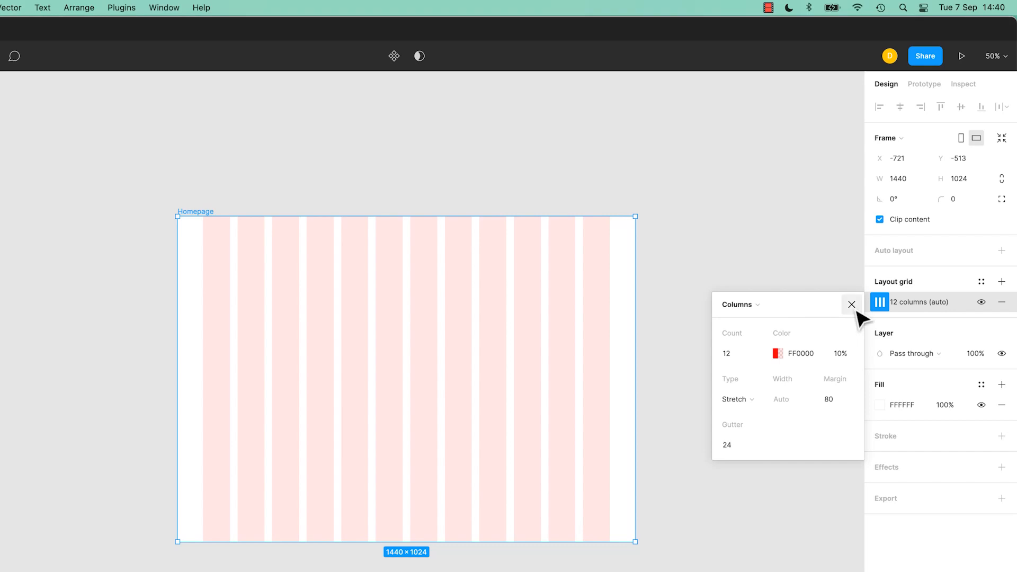
click(853, 307)
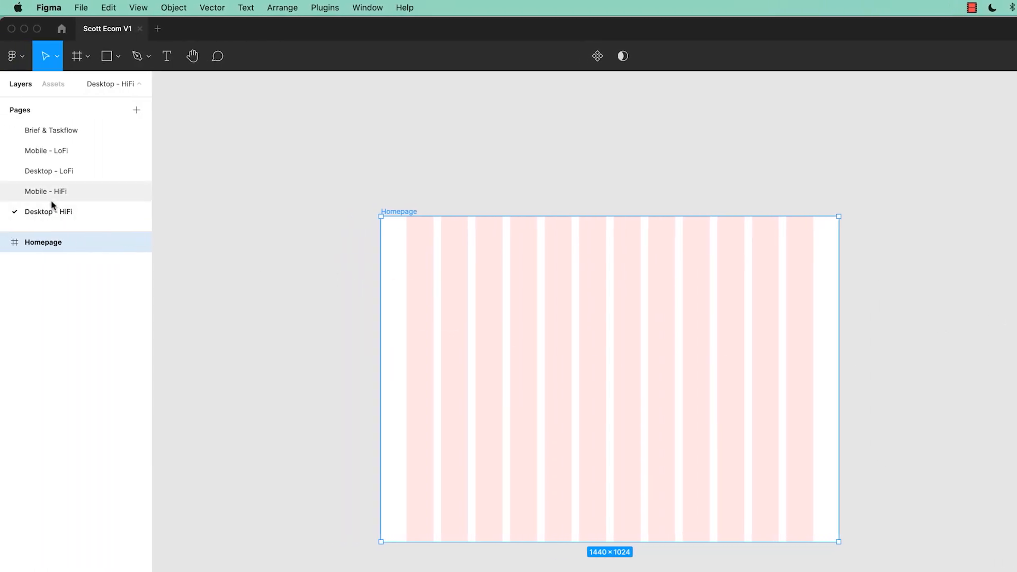
Step: On the Mobile - HiFi page, set the iPhone 8 - 1 frame's layout grid to 6 columns with a gutter of 16
click(50, 196)
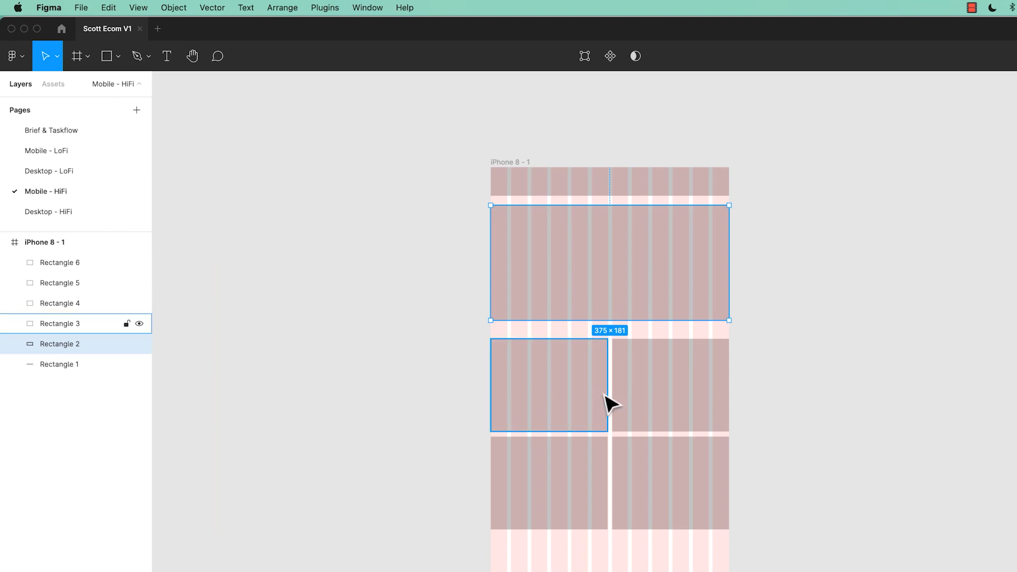
click(518, 163)
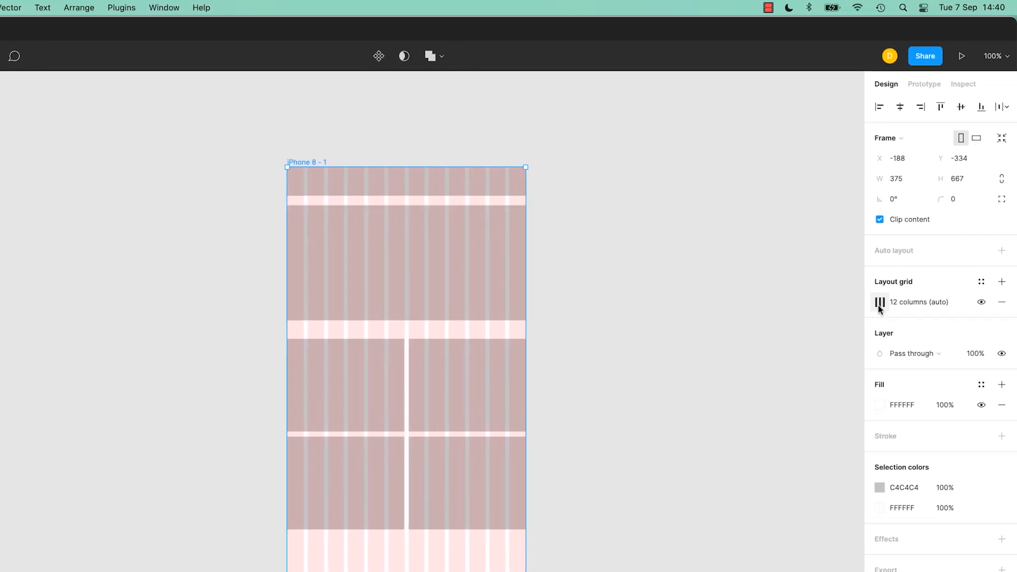
click(880, 301)
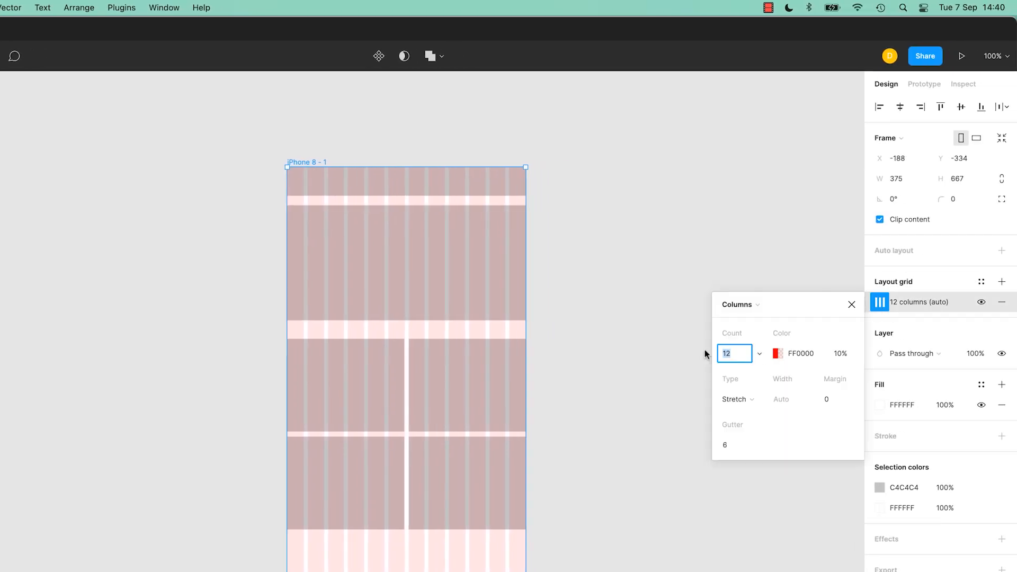
text(6)
key(Return)
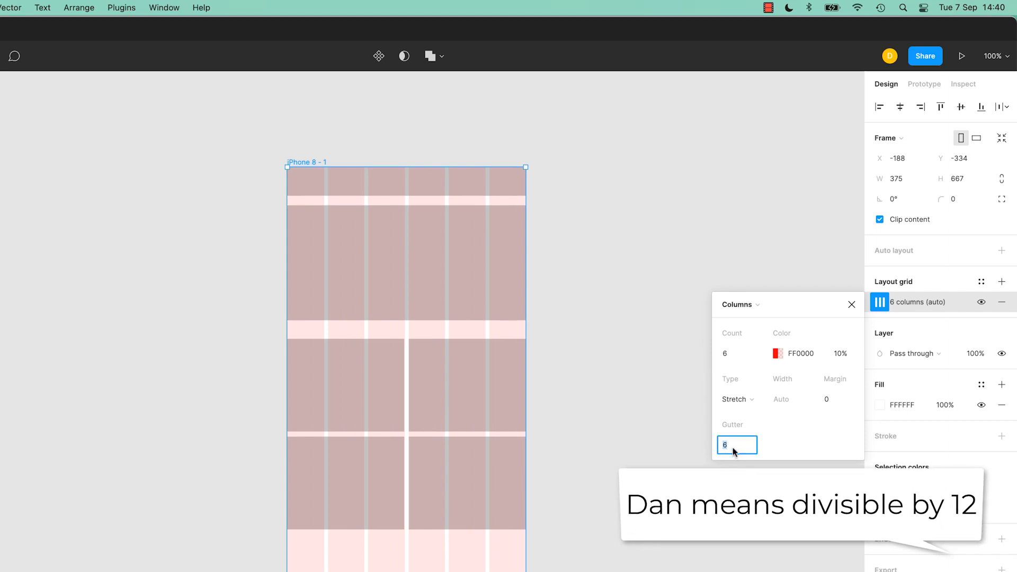
text(16)
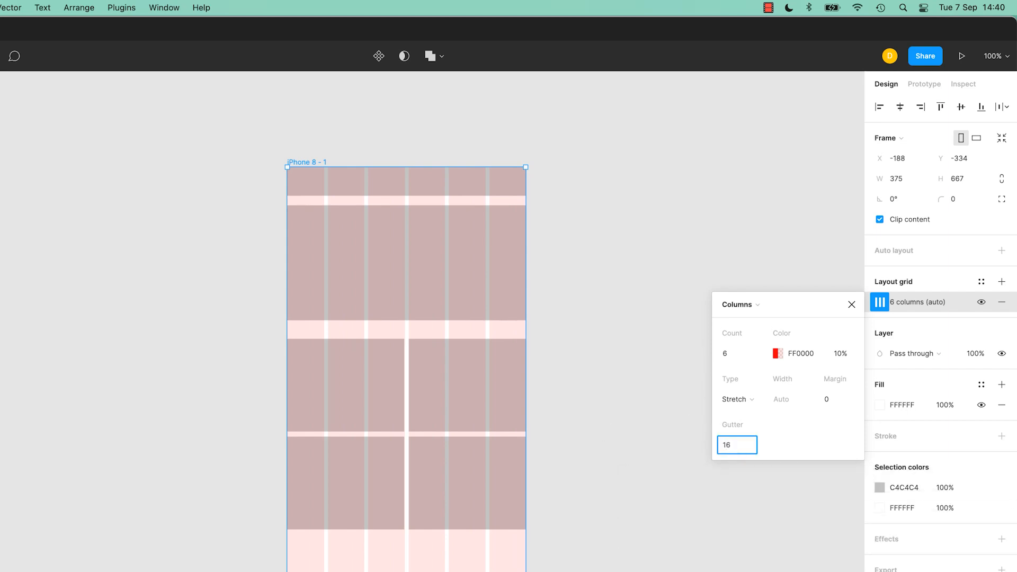
key(Return)
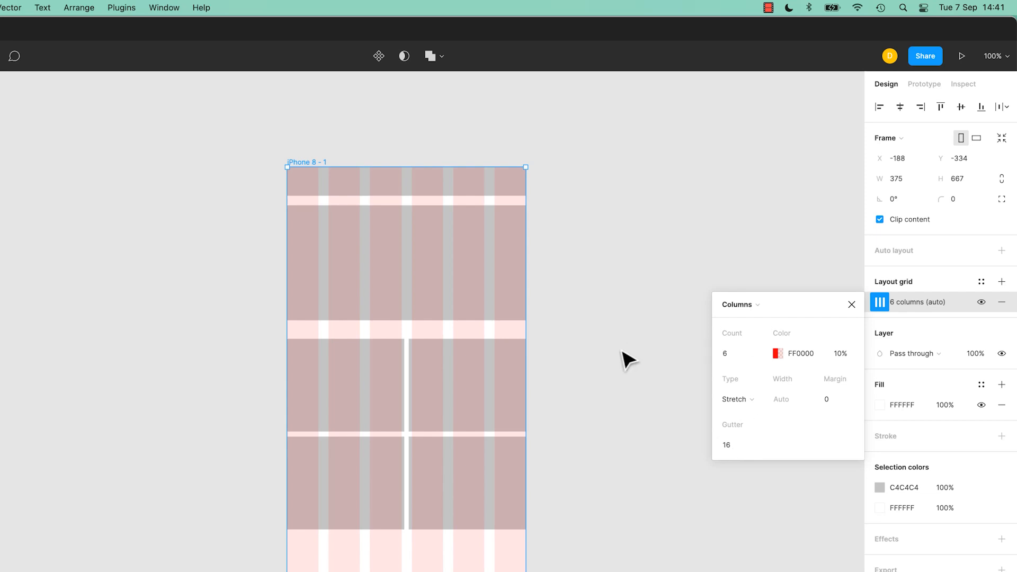
click(480, 396)
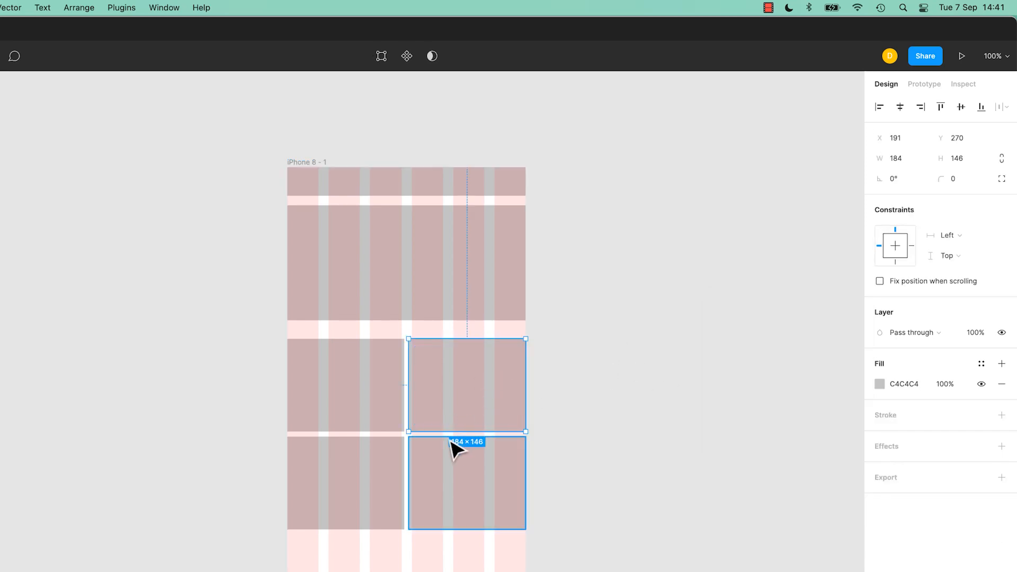
Step: Narrow the four lower rectangles in the iPhone 8 - 1 frame so both pairs end at the edges of the central gutter
shift+click(439, 474)
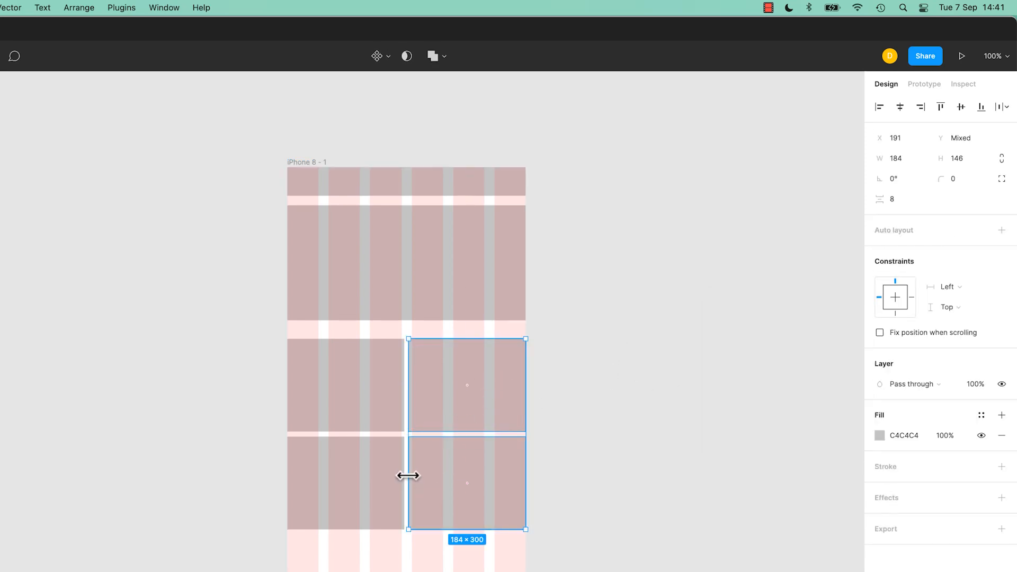
drag(407, 475, 412, 476)
click(392, 487)
click(381, 427)
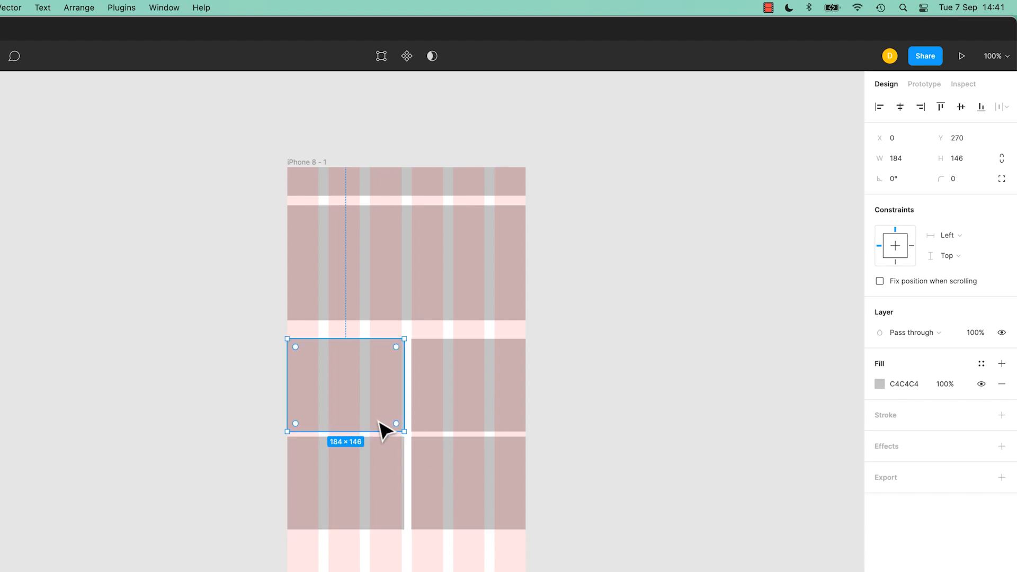
shift+click(390, 488)
drag(398, 477, 395, 478)
click(616, 286)
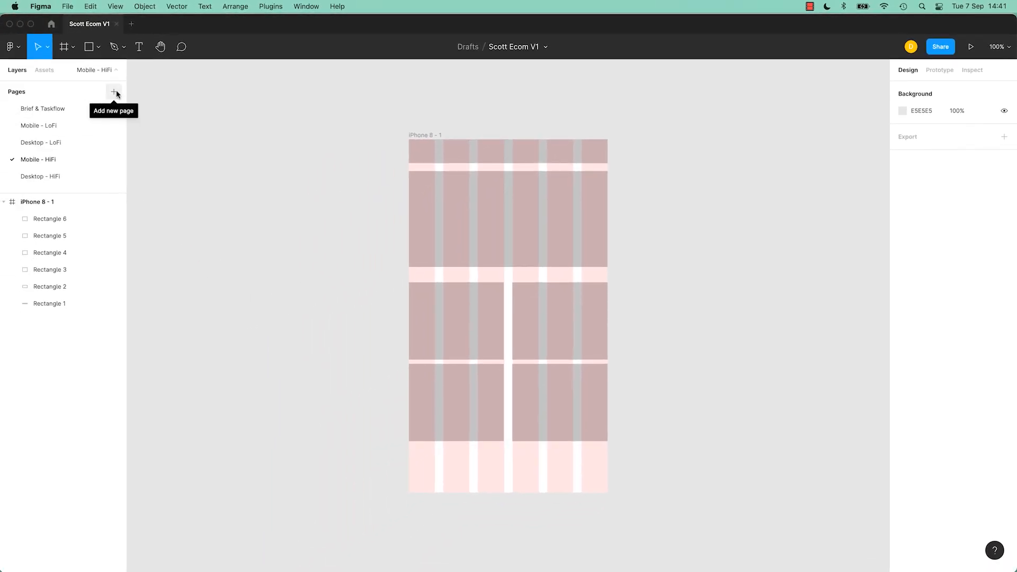
Step: Add a new page named App and place it below the Desktop - HiFi page
click(114, 93)
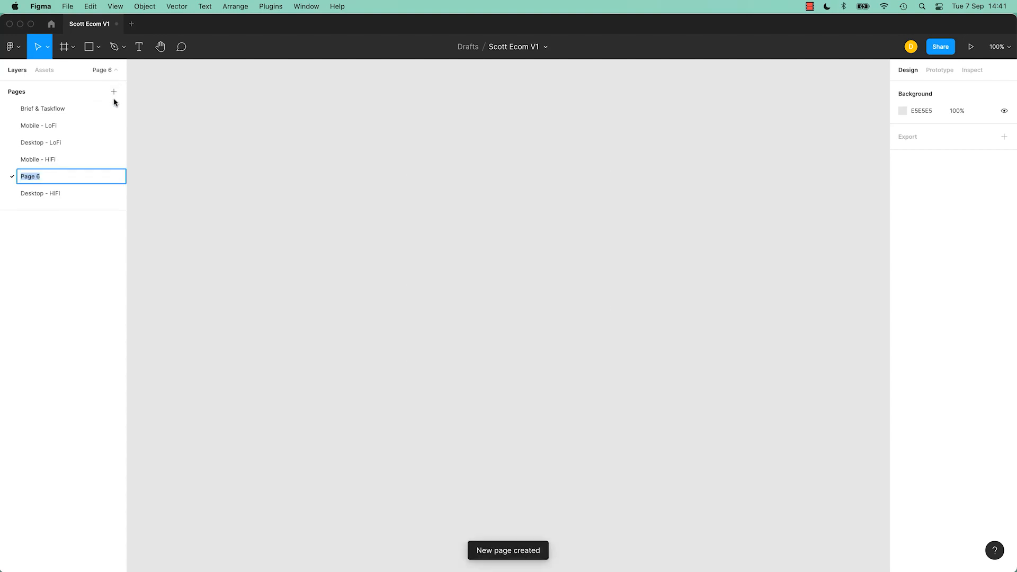
text(App)
key(Return)
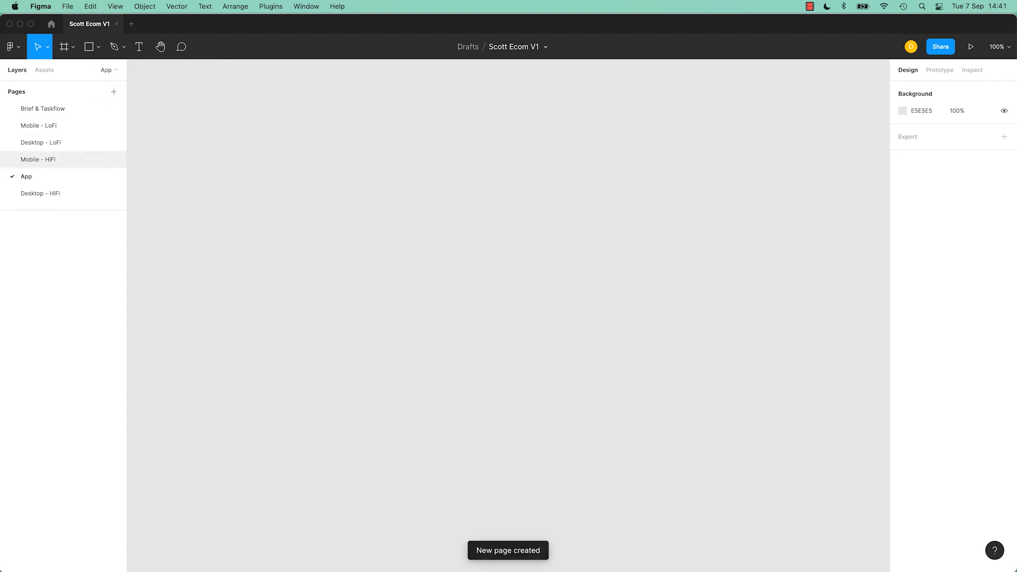
drag(25, 184, 28, 200)
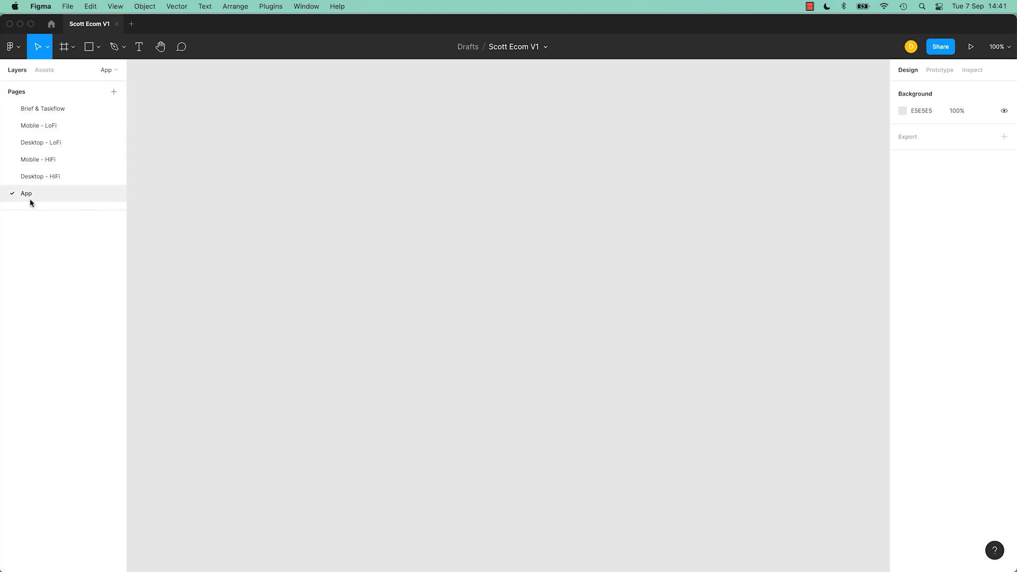
Step: Add an iPhone 8 frame on the App page and give it a uniform layout grid with a size of 8
click(64, 48)
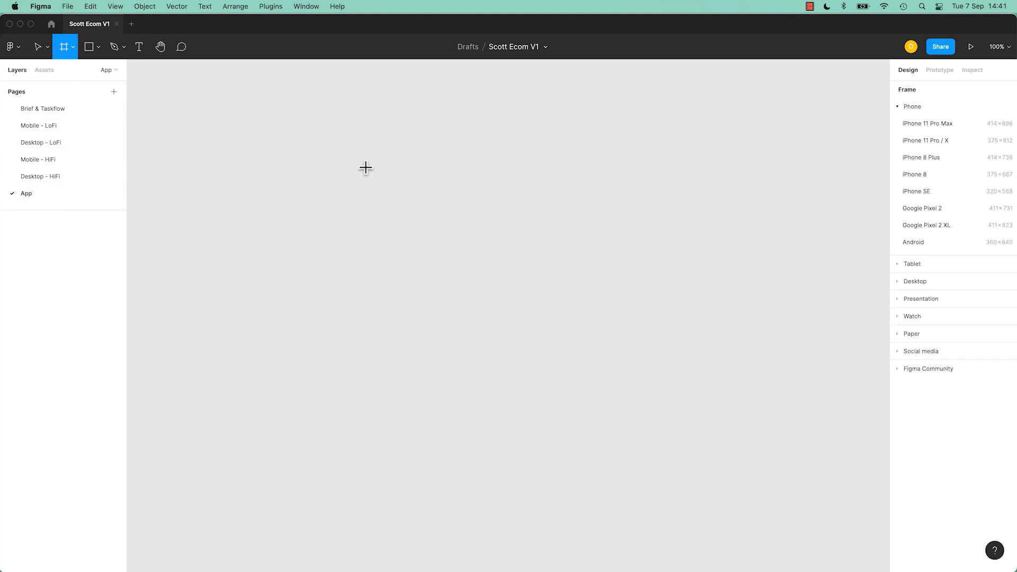
click(924, 175)
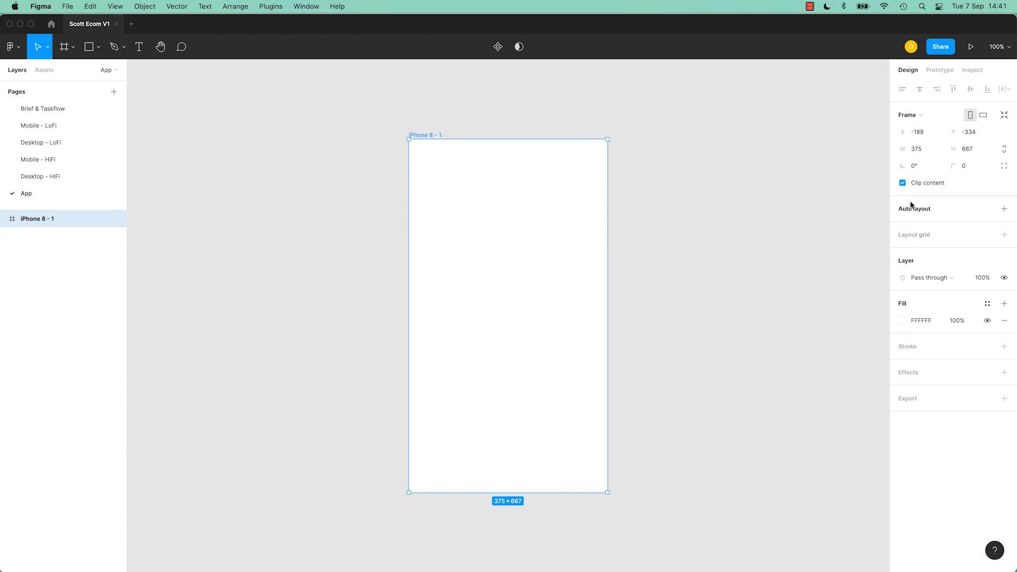
click(987, 235)
click(1004, 235)
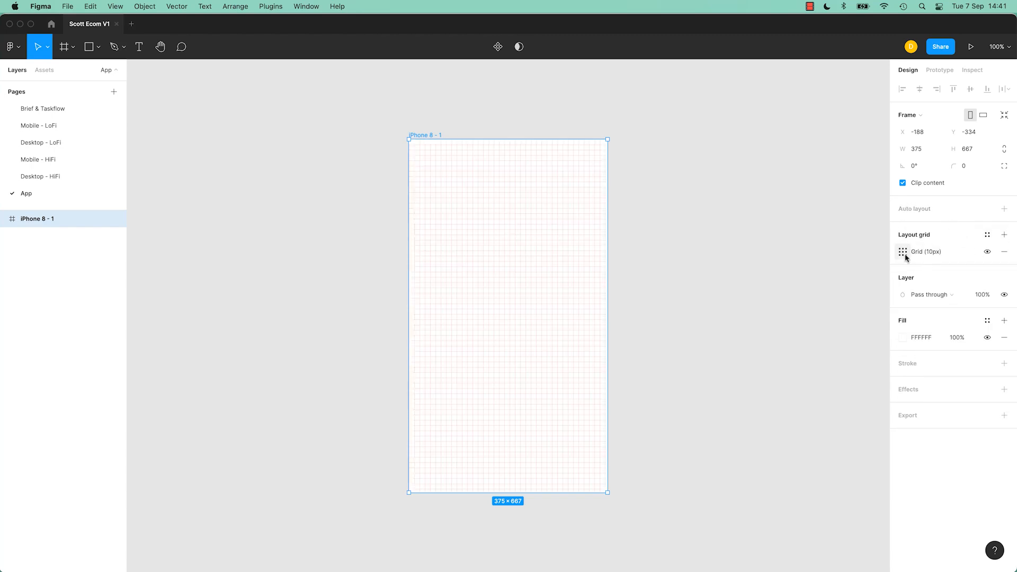
click(903, 253)
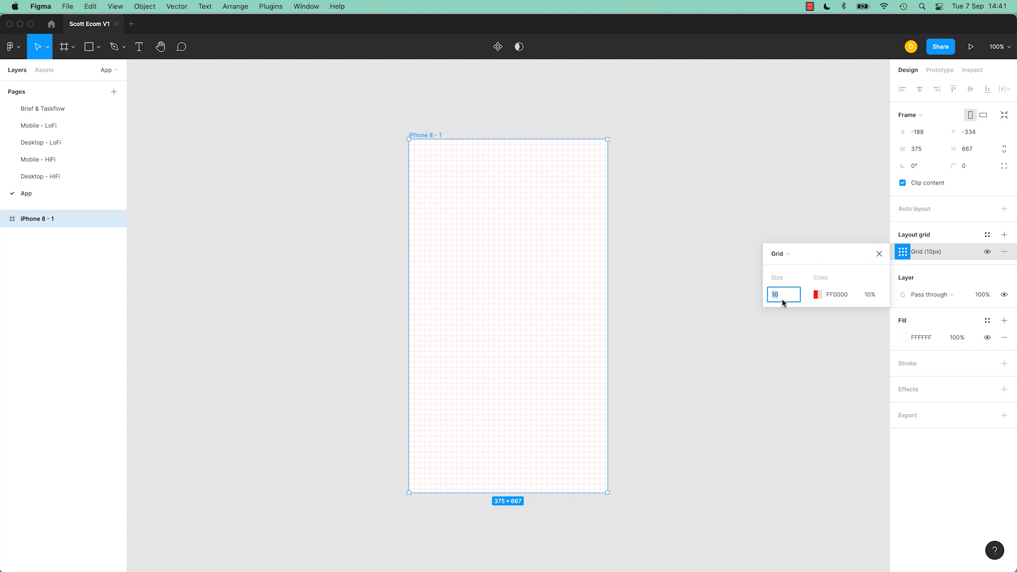
text(8)
key(Tab)
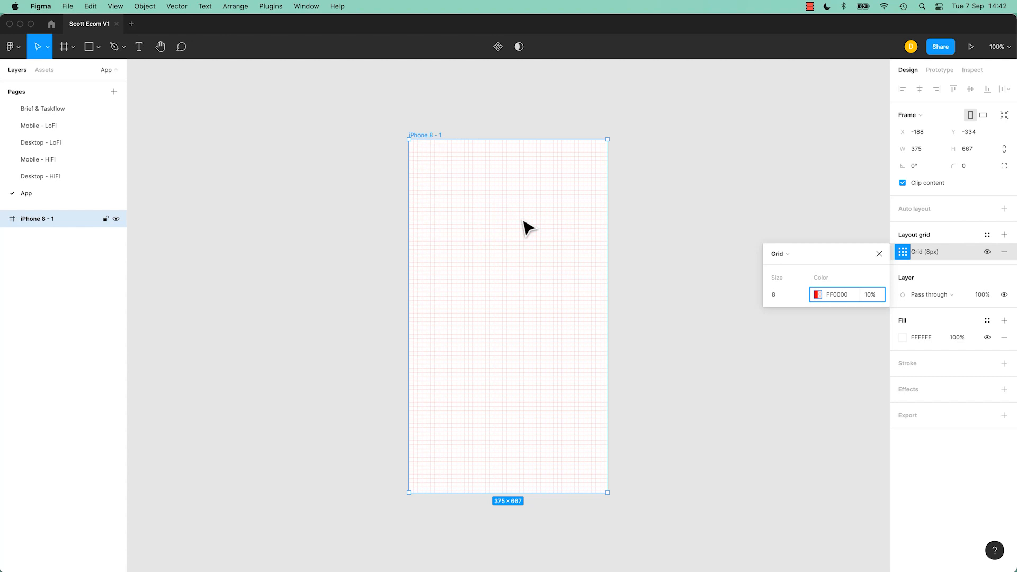
click(662, 220)
Step: Delete the App page
right_click(27, 194)
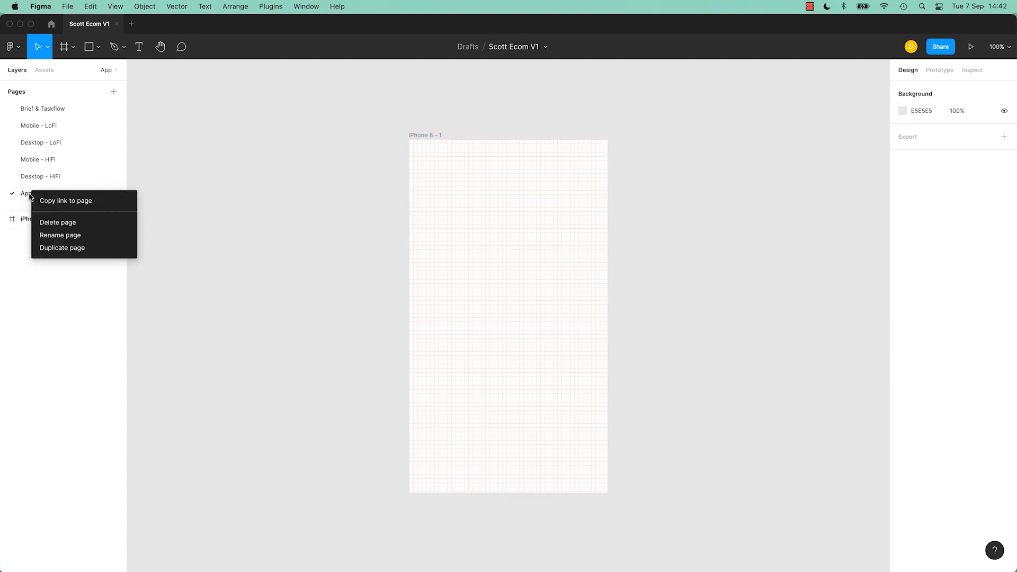
click(59, 223)
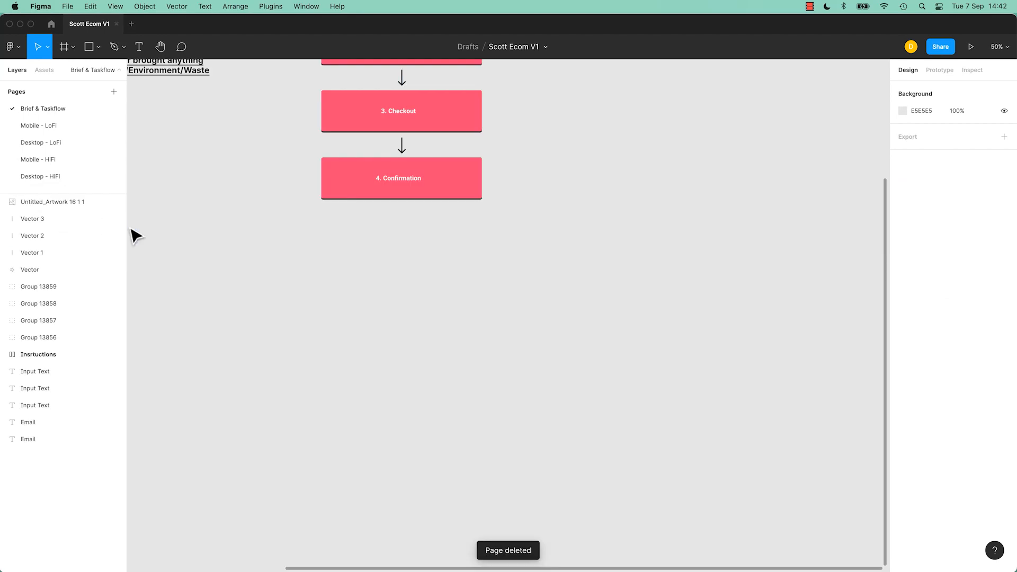
Step: Open the Desktop - HiFi page, preview the Homepage frame as a prototype and return to the design file
click(50, 177)
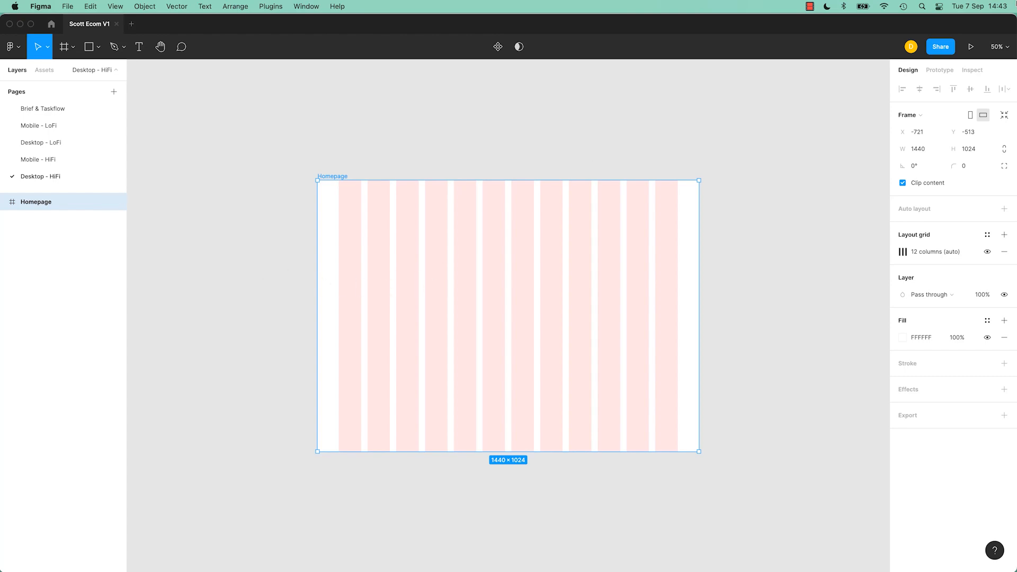
click(970, 47)
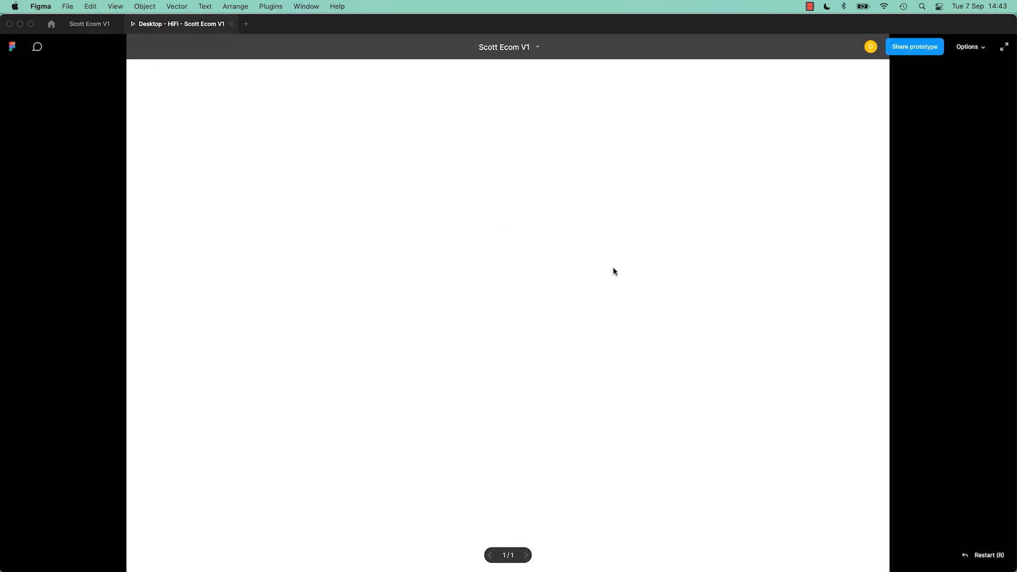
click(87, 25)
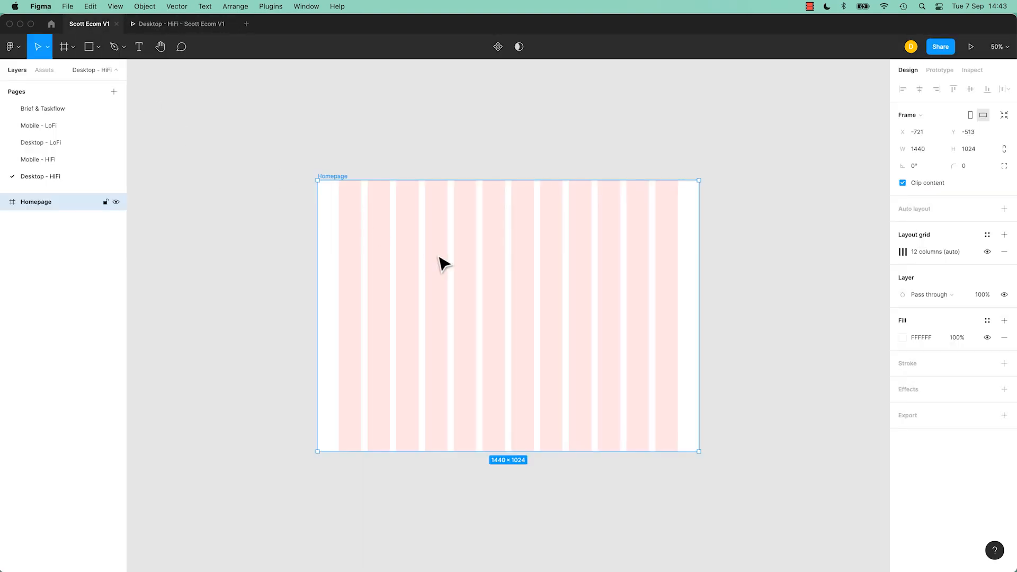
Step: Toggle the visibility of the layout grids off and on repeatedly to compare the Homepage frame with and without its columns
key(ctrl+g)
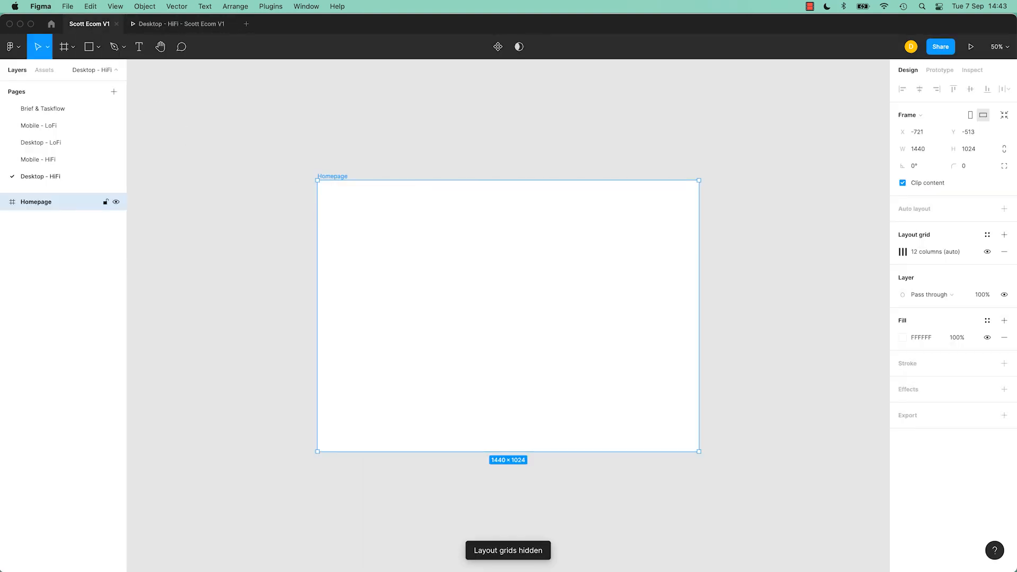
key(ctrl+g)
key(ctrl+g)
key(ctrl+g)
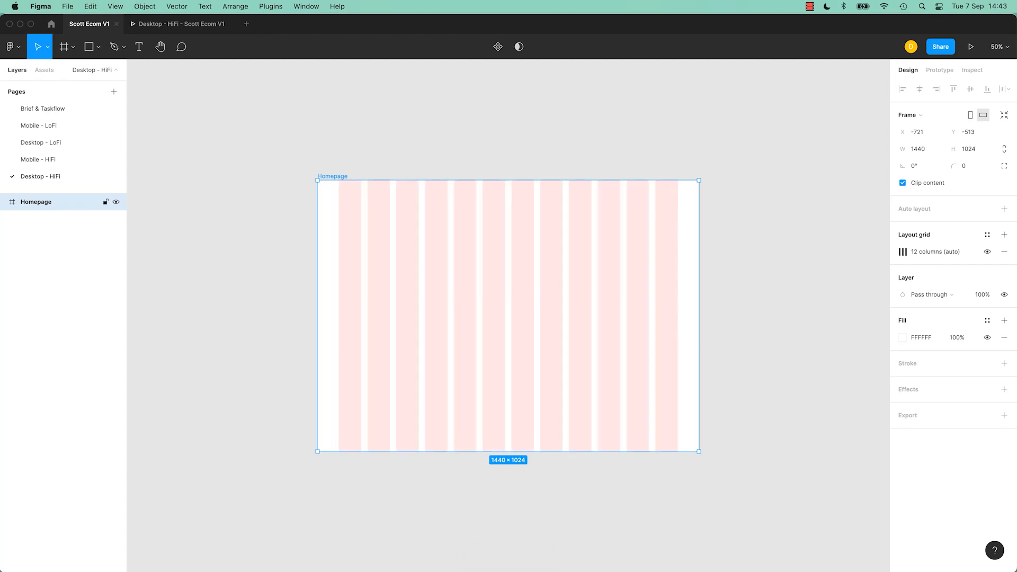
key(ctrl+g)
key(ctrl+g)
key(ctrl+g)
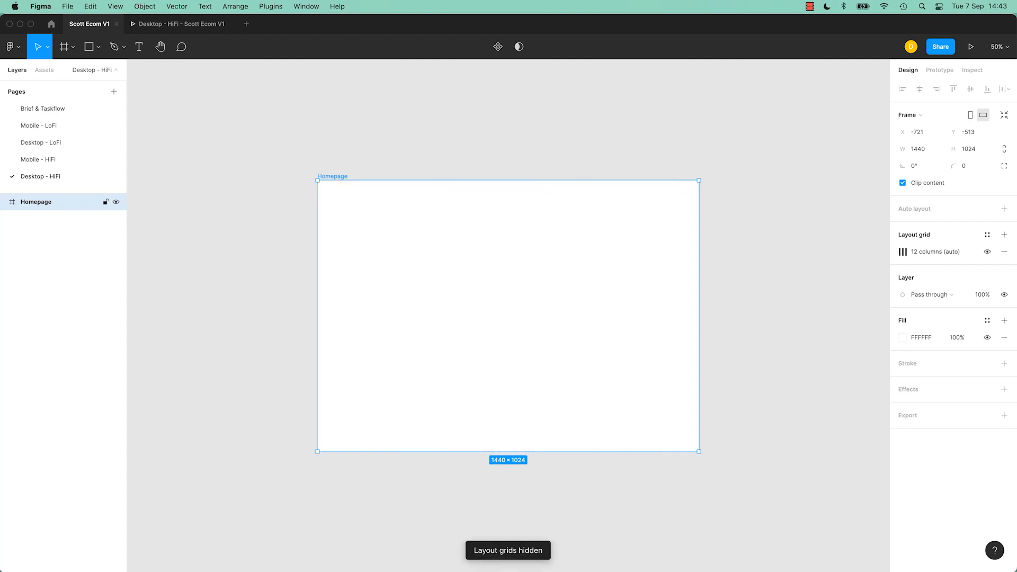
key(ctrl+g)
key(ctrl+g)
key(ctrl+g)
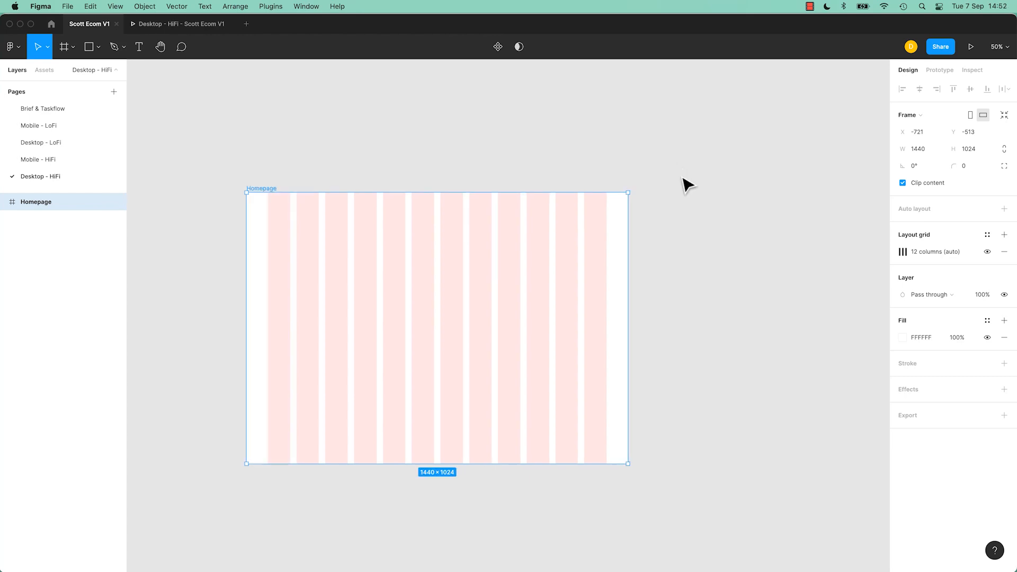
Step: Try to duplicate the Homepage frame into the empty space beside it
key(space)
drag(683, 174, 643, 158)
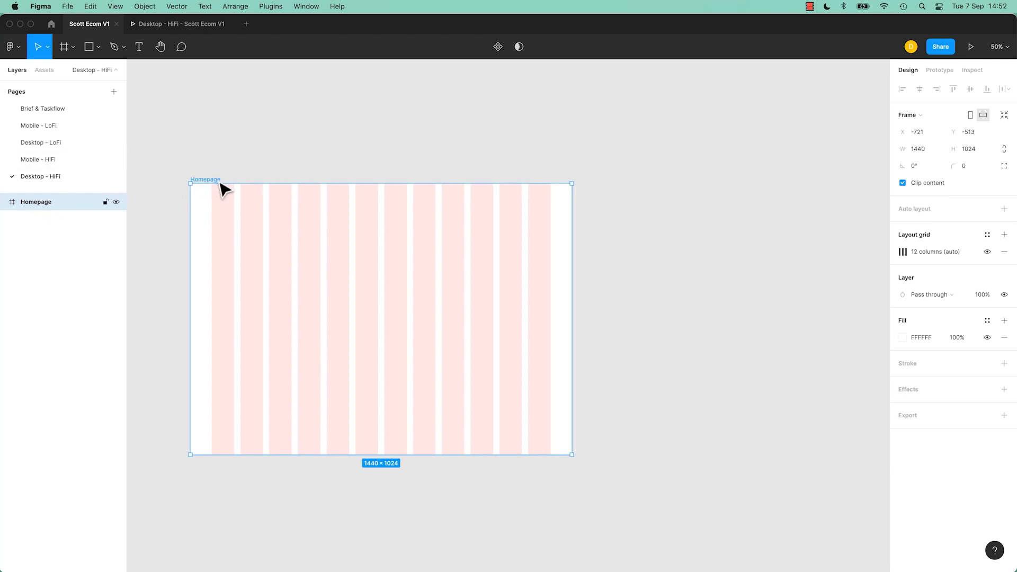
alt+drag(212, 181, 533, 186)
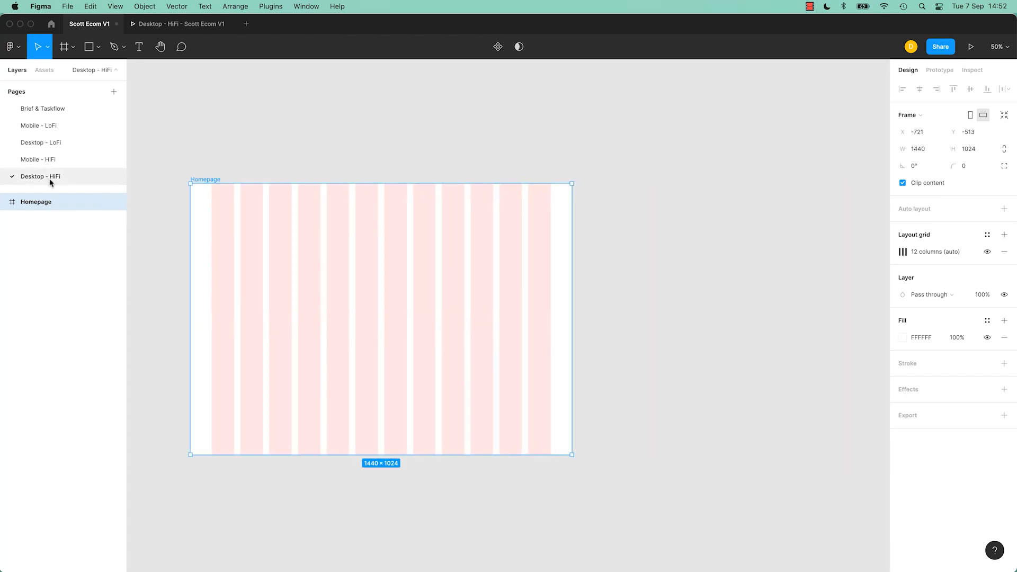
Step: Add a new 1440 × 1024 Desktop preset frame beside the Homepage frame
click(64, 49)
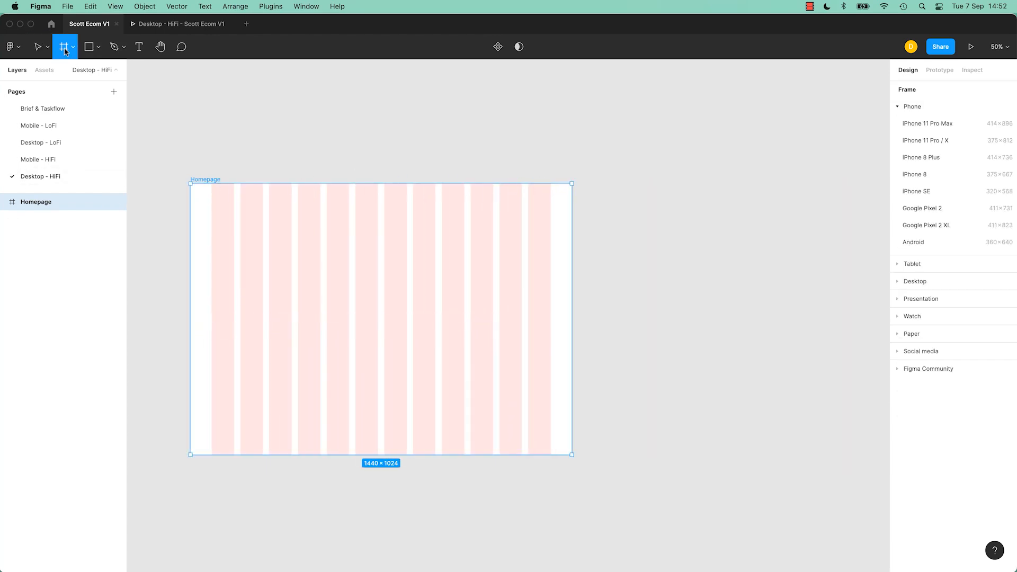
click(909, 282)
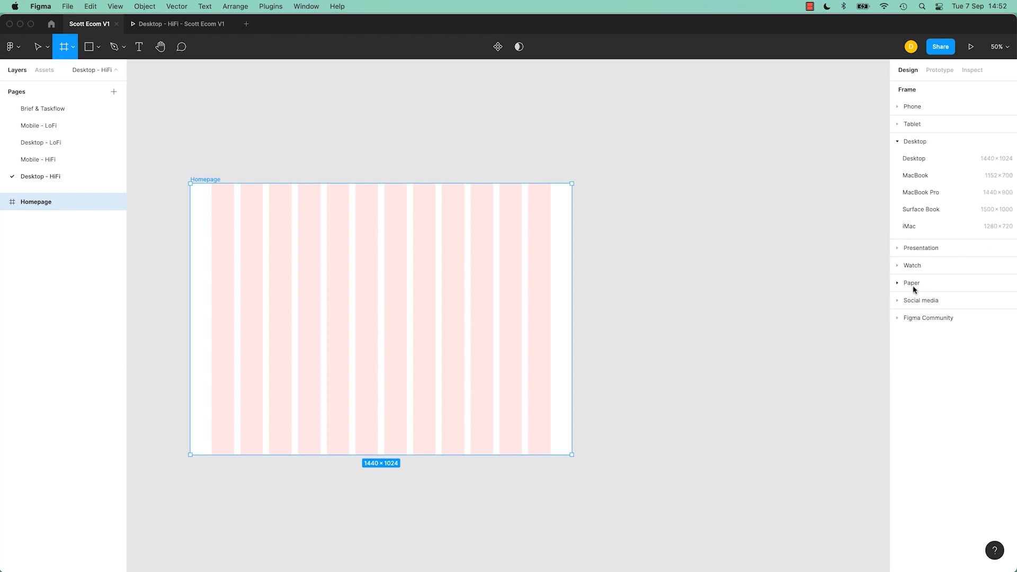
click(921, 160)
drag(554, 191, 557, 193)
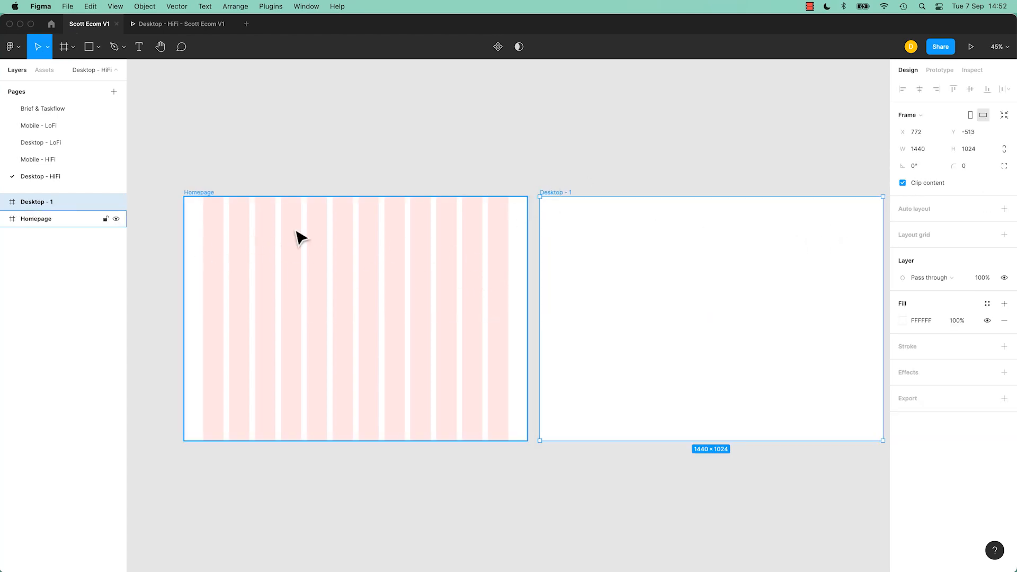
Step: Select the 12-column layout grid entry among the Homepage frame's properties
click(211, 200)
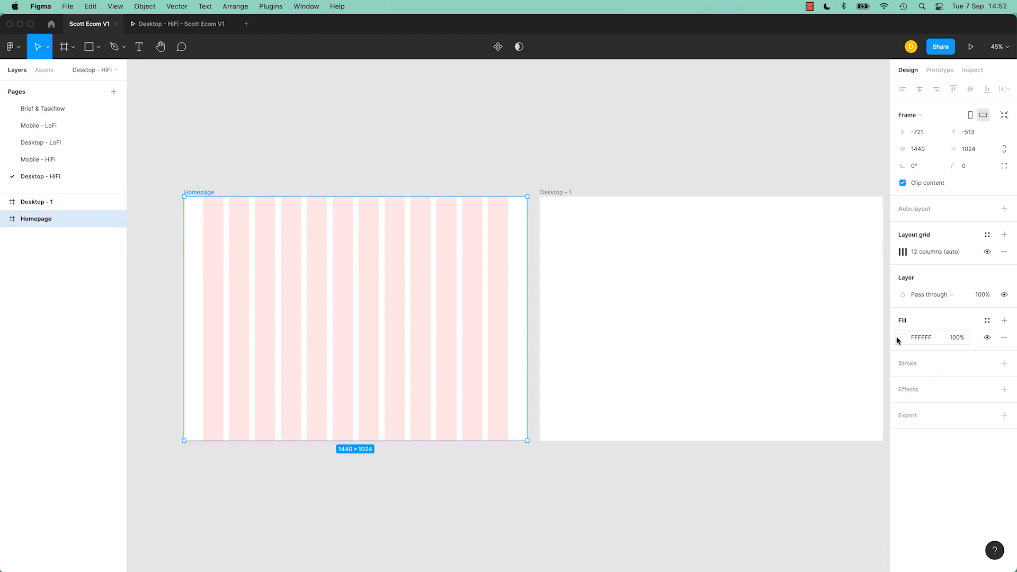
click(894, 258)
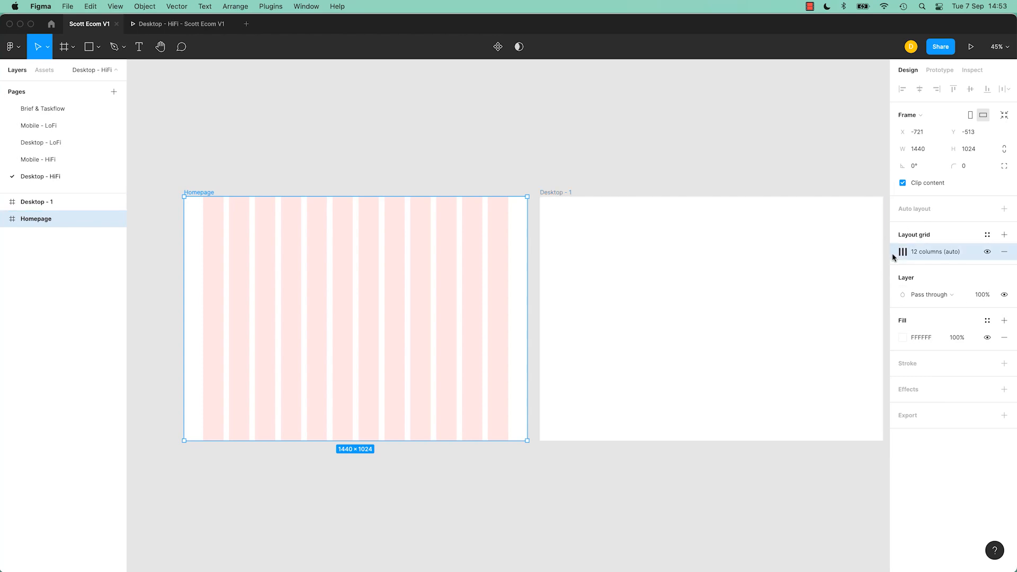
click(903, 255)
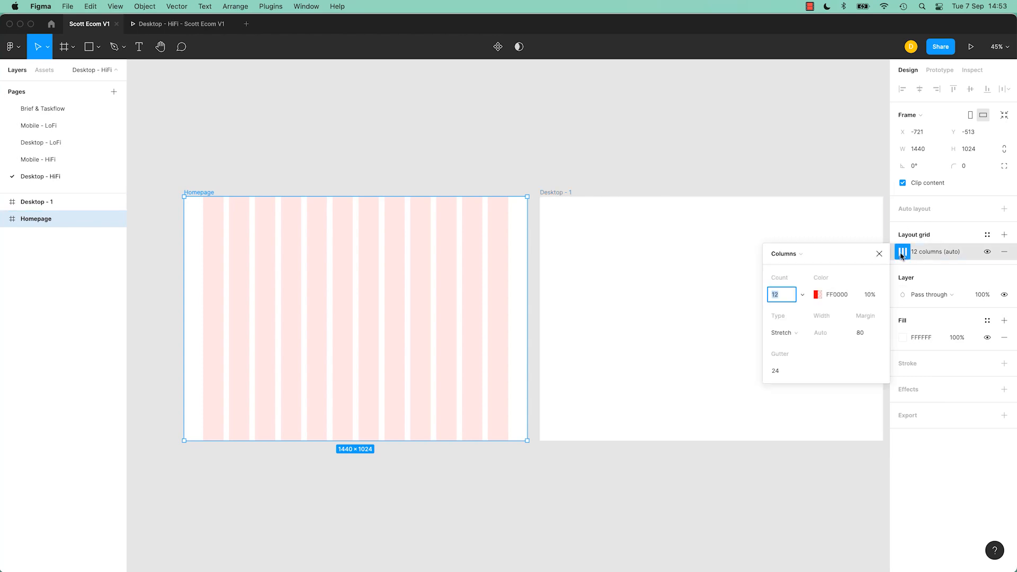
click(899, 255)
click(893, 257)
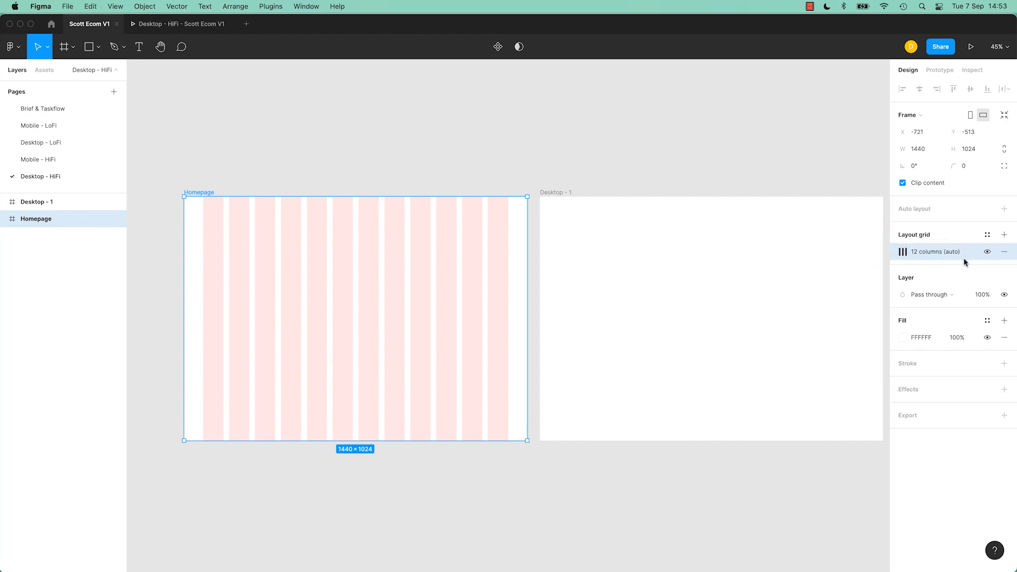
Step: Try selecting the Homepage frame's layer blend and fill properties in the same way
click(894, 297)
click(895, 299)
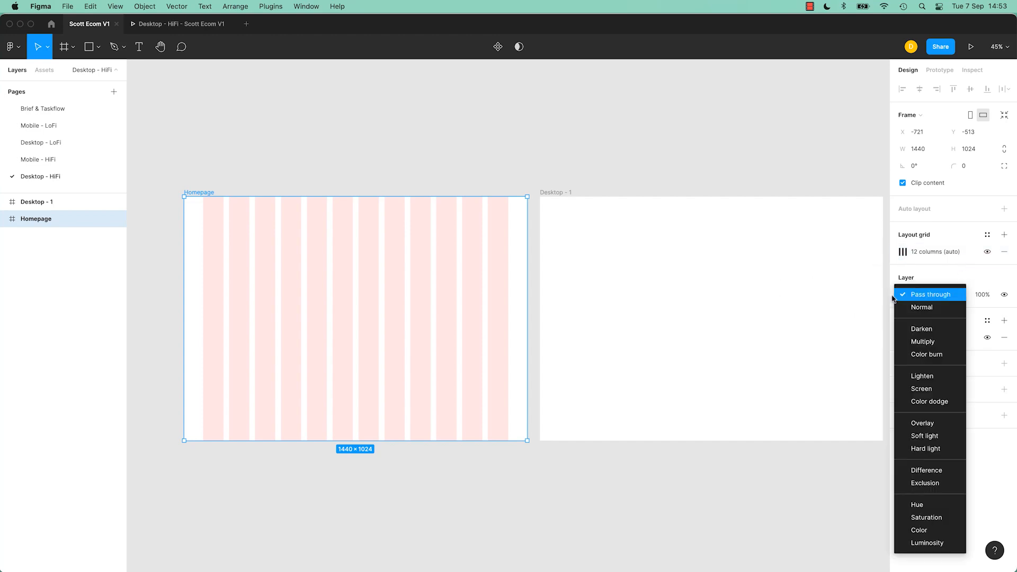
click(893, 298)
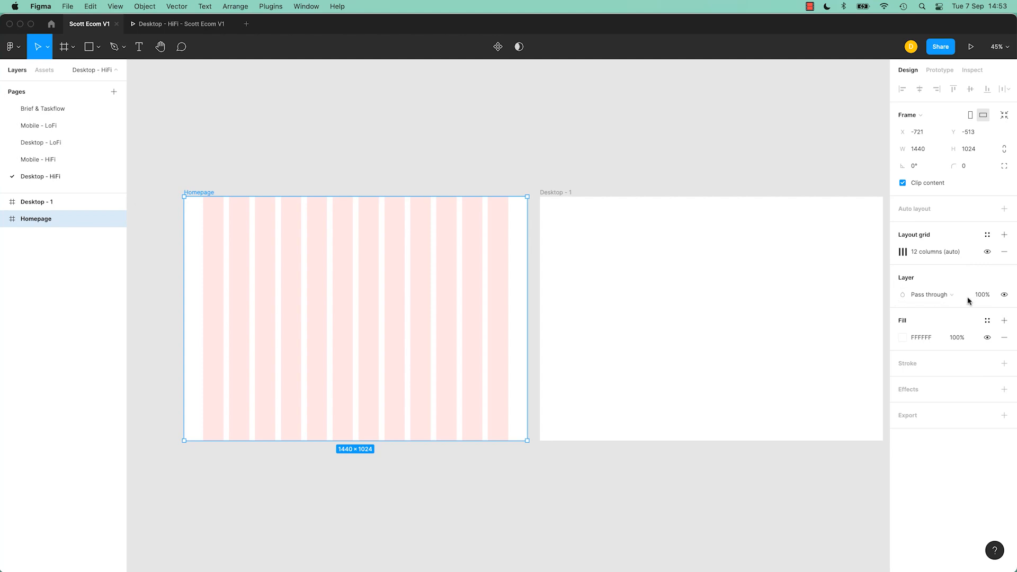
click(892, 342)
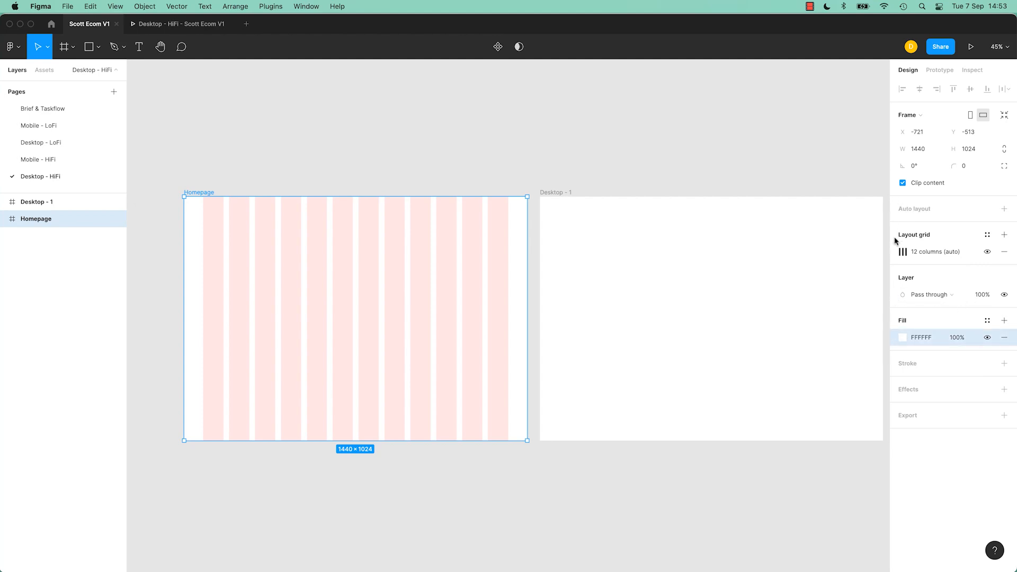
Step: Copy the Homepage frame's 12-column layout grid and paste it onto the Desktop - 1 frame
click(893, 252)
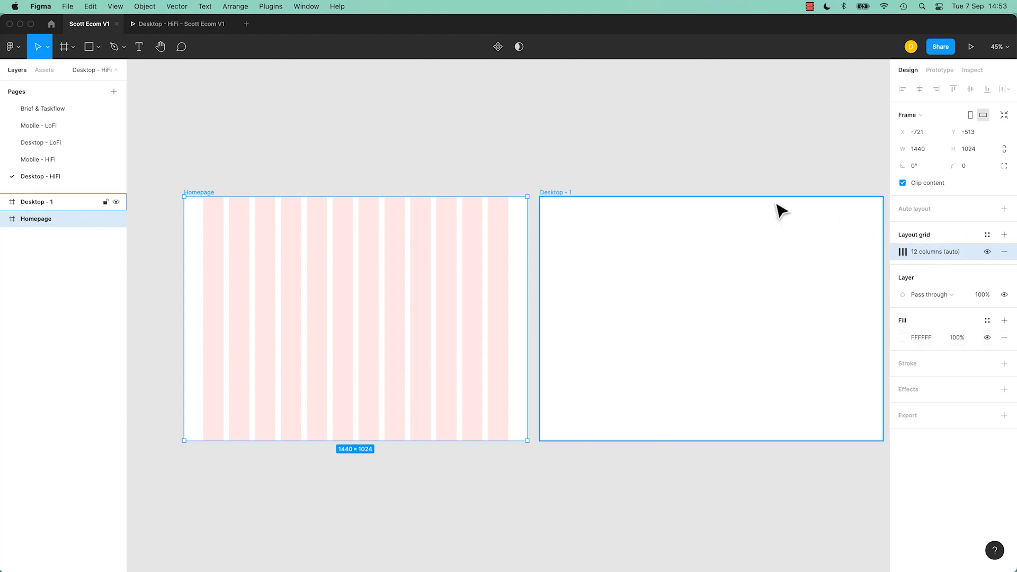
click(552, 196)
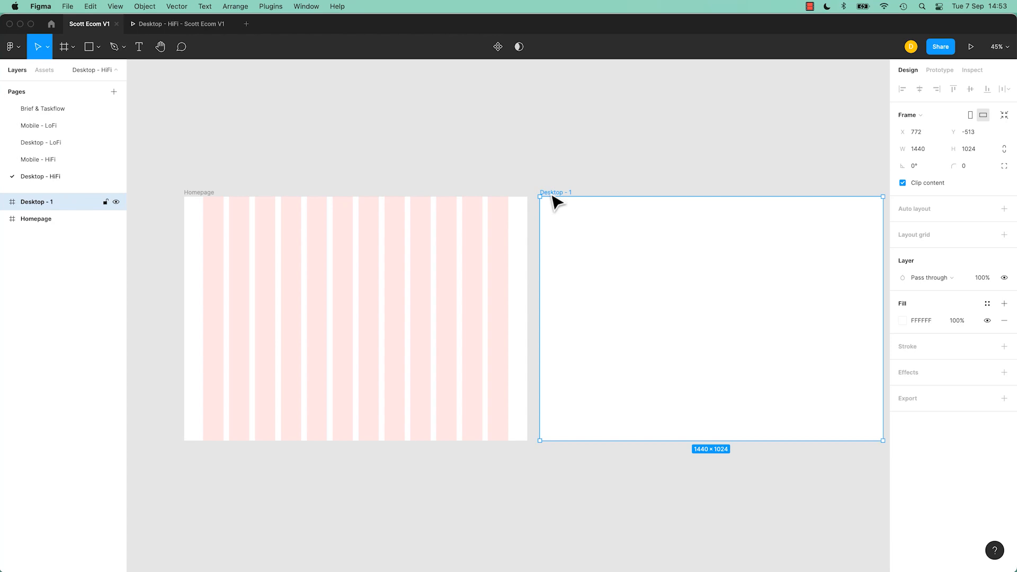
key(super+v)
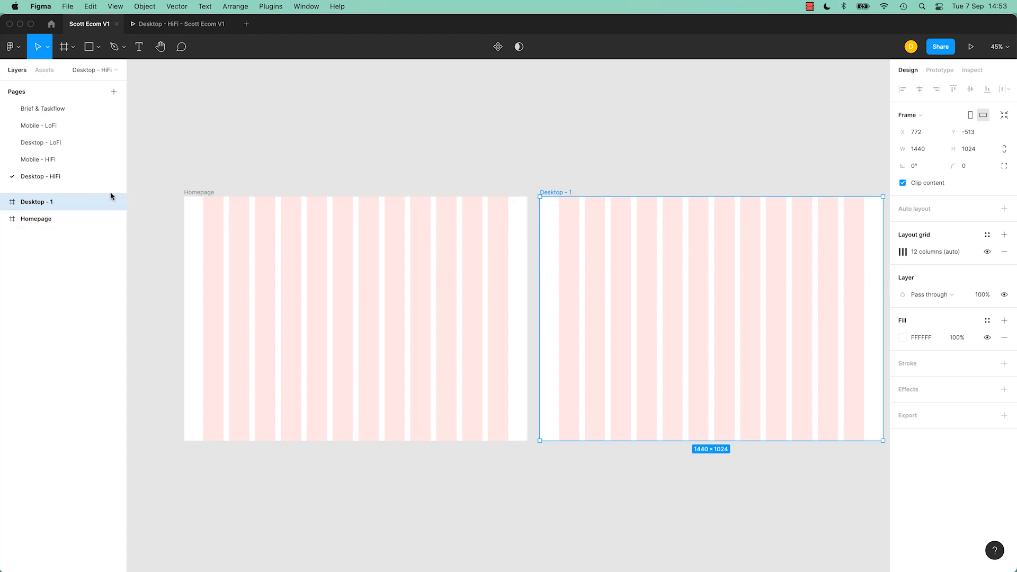
Step: Duplicate the Desktop - 1 frame twice, placing the copies in an evenly spaced row beside it
drag(669, 169, 373, 195)
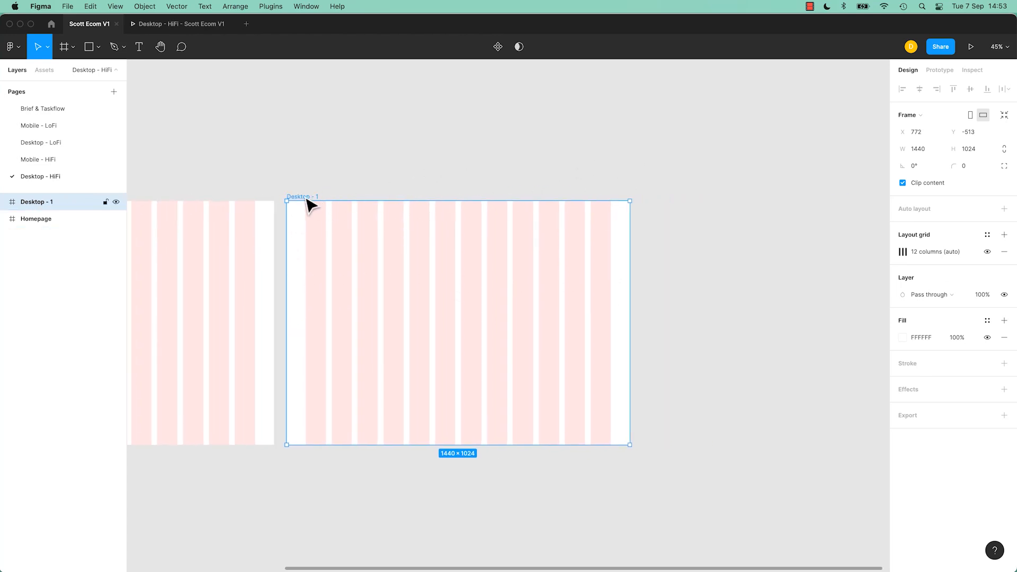
drag(307, 204, 663, 214)
key(super+d)
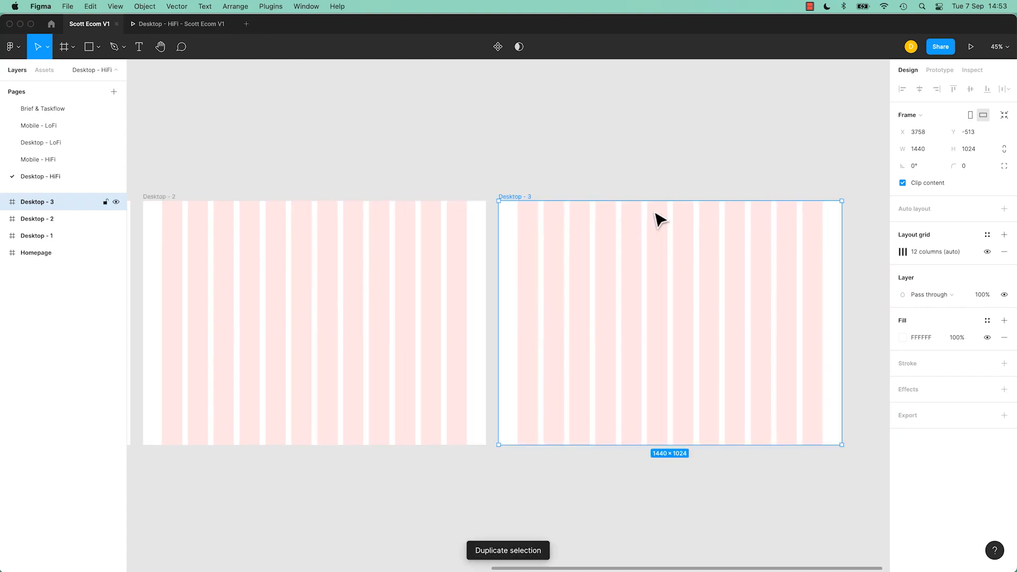
Step: Rename the three desktop frames after Homepage as Product Details, Check out and Confirmation, in row order
key(shift+1)
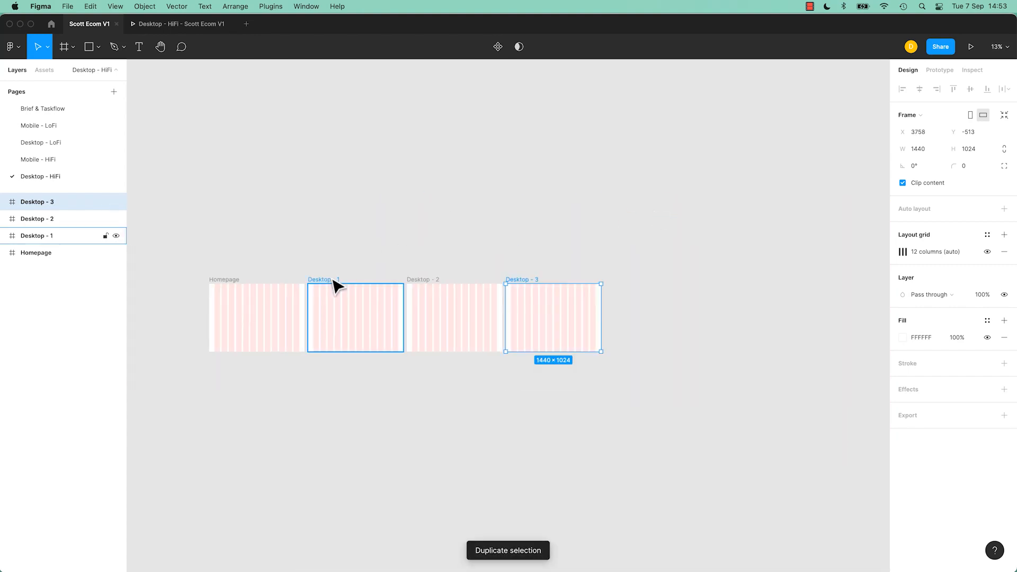
double_click(333, 279)
text(Product Details)
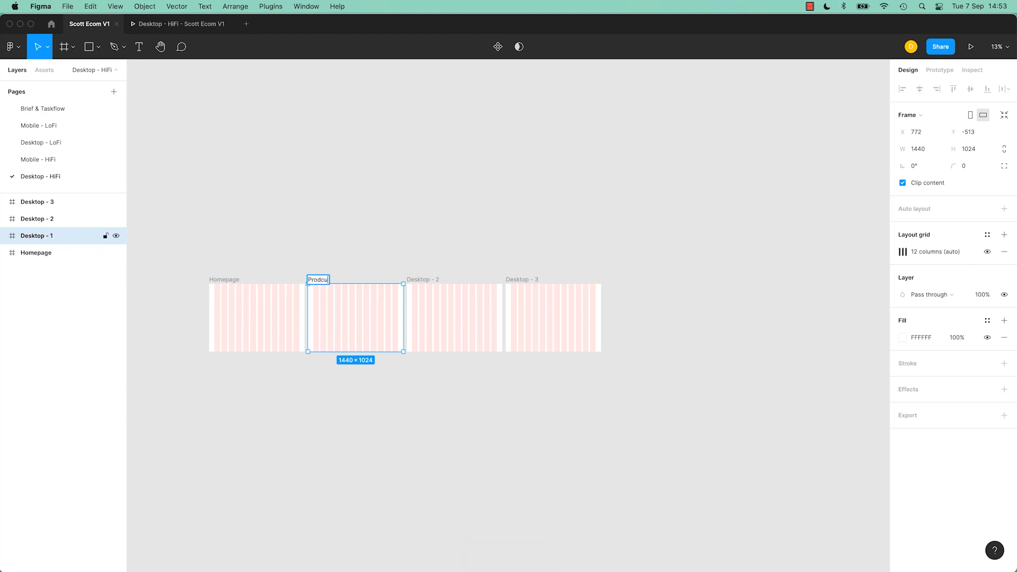
double_click(414, 279)
text(Check out)
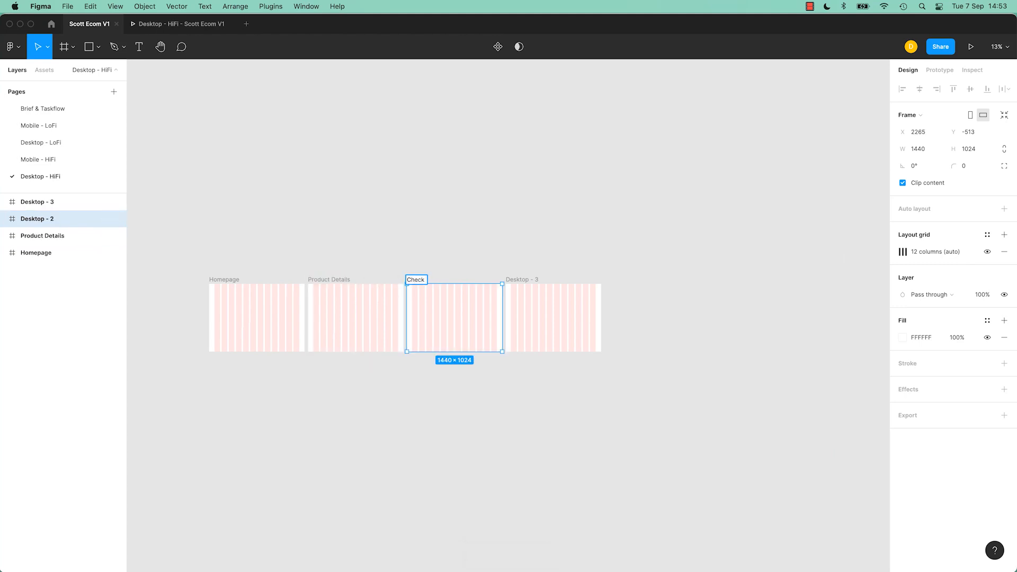
double_click(523, 279)
text(Confirmation)
click(488, 214)
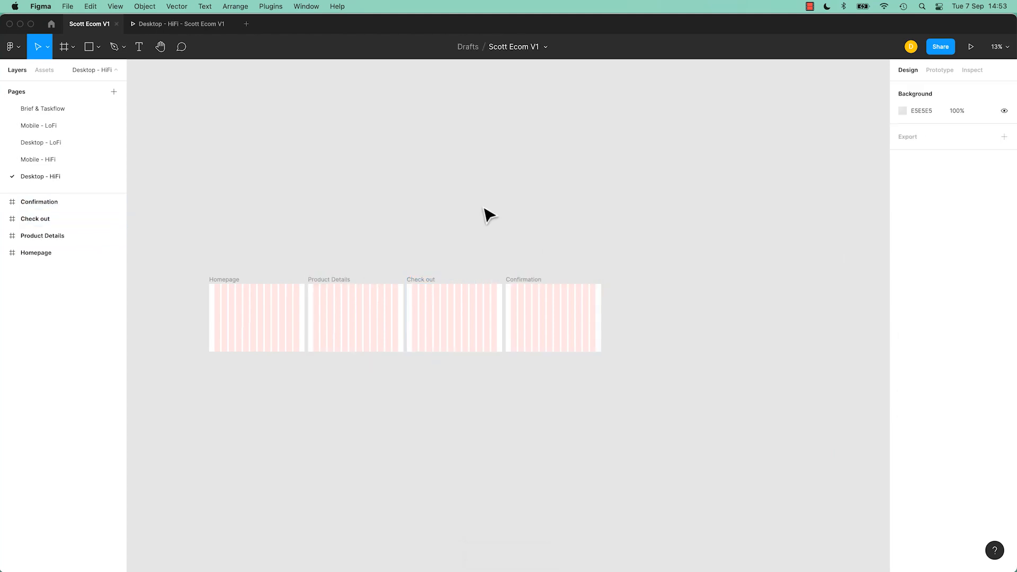
key(super+plus)
drag(467, 218, 656, 201)
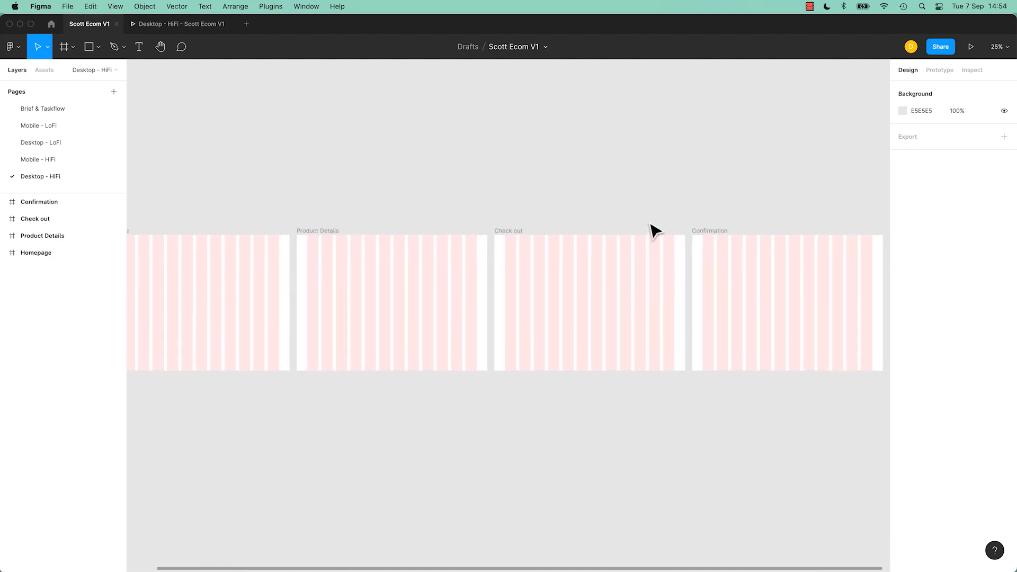
Step: On the Mobile - HiFi page, delete all six placeholder rectangles inside the iPhone 8 - 1 frame
click(53, 159)
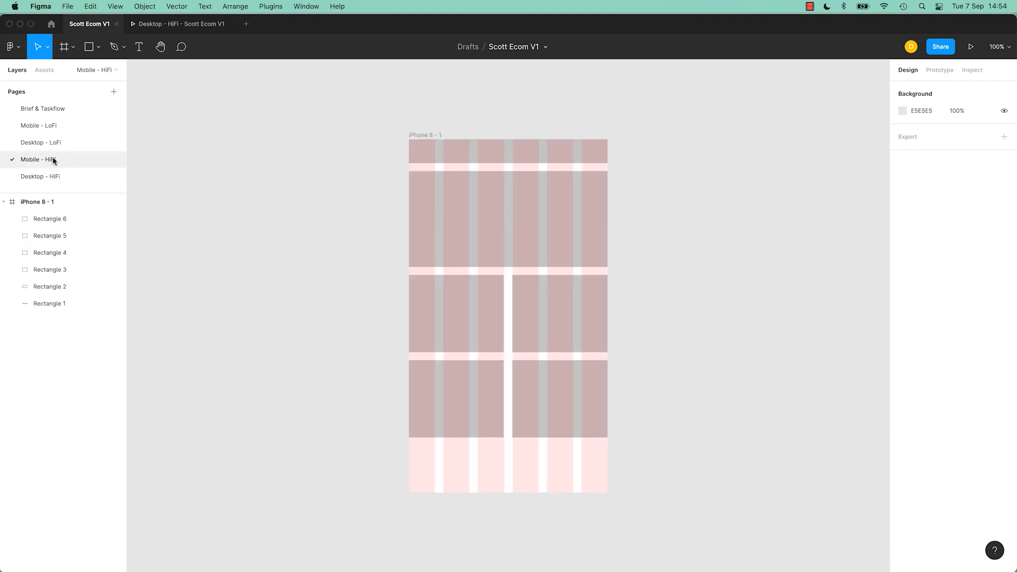
drag(359, 156, 458, 281)
drag(548, 406, 549, 411)
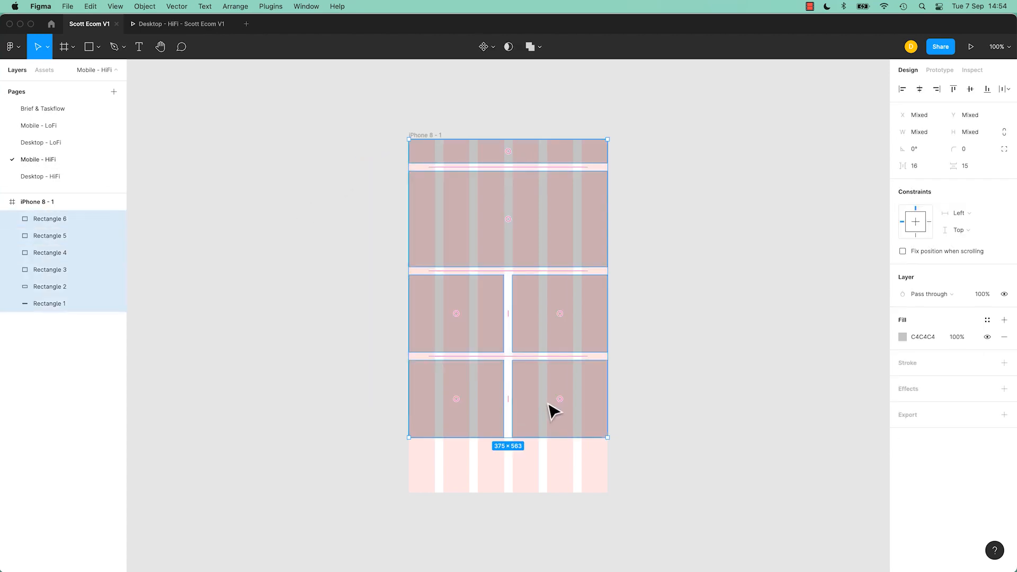
key(BackSpace)
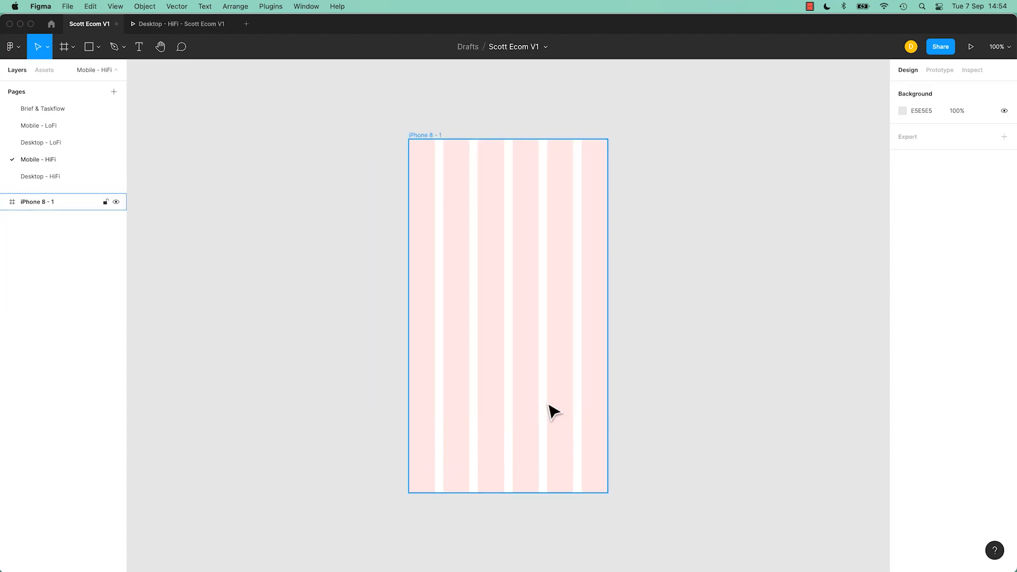
Step: Rename the iPhone 8 - 1 frame as Homepage
double_click(423, 136)
text(Homepage)
key(Return)
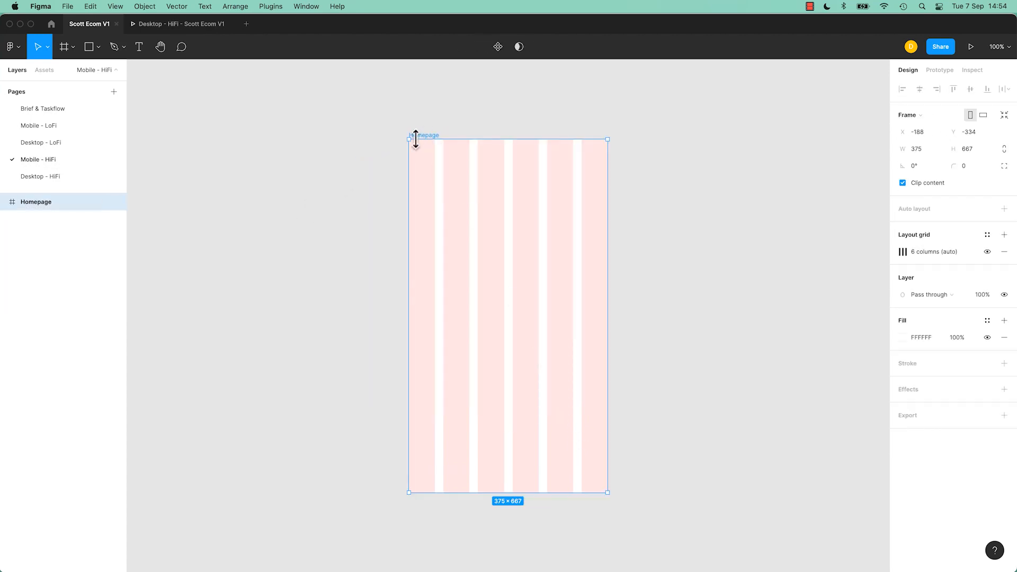
Step: Make three copies of the mobile Homepage frame in an evenly spaced row beside the original
alt+drag(423, 137, 636, 141)
key(super+d)
key(super+d)
Step: Rename the three mobile Homepage copies as Product Details, Checkout and Confirmation, in row order
scroll(636, 141, right, 8)
double_click(233, 135)
text(Product Details)
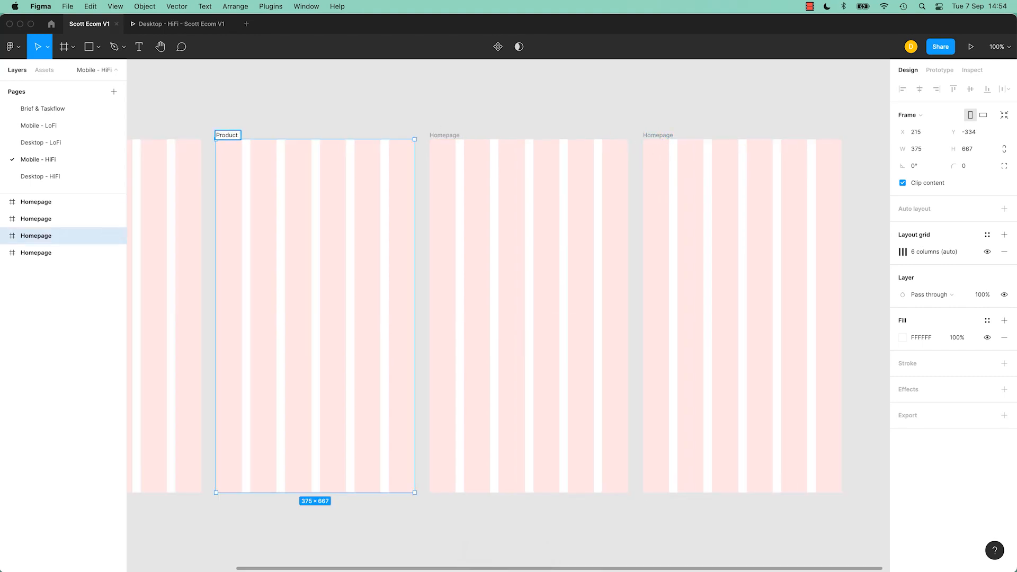
key(Return)
double_click(442, 135)
text(Checkout)
key(Tab)
text(Confirmtin)
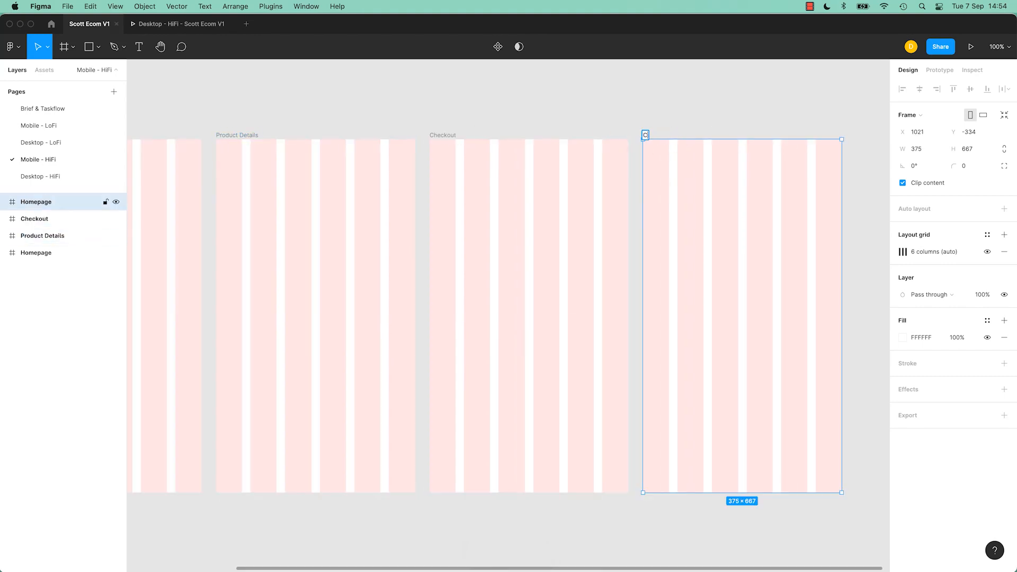
key(BackSpace)
key(BackSpace)
key(BackSpace)
text(ation)
click(686, 96)
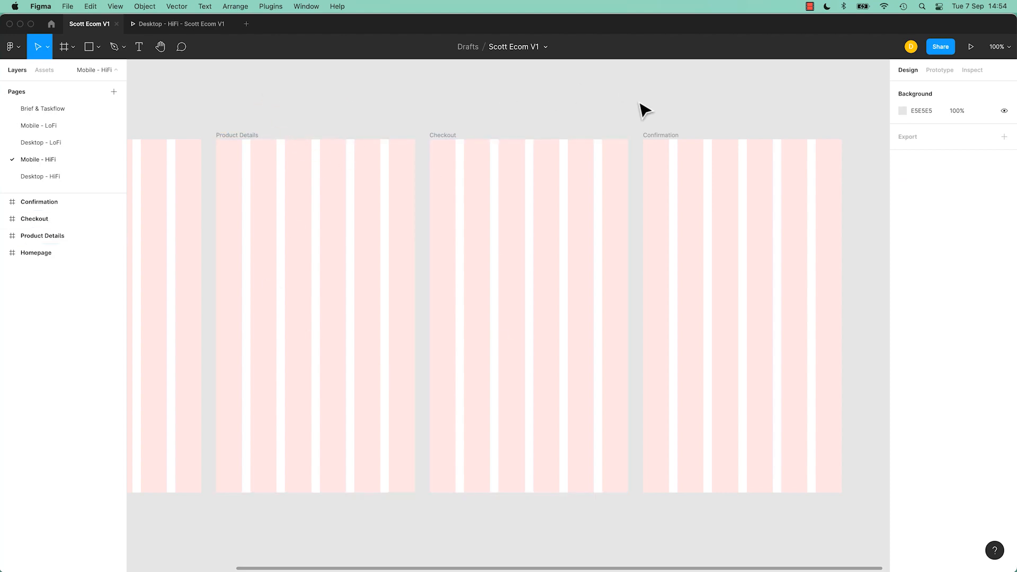
Step: Review the row of mobile frames and return to the Desktop - HiFi page
key(shift+1)
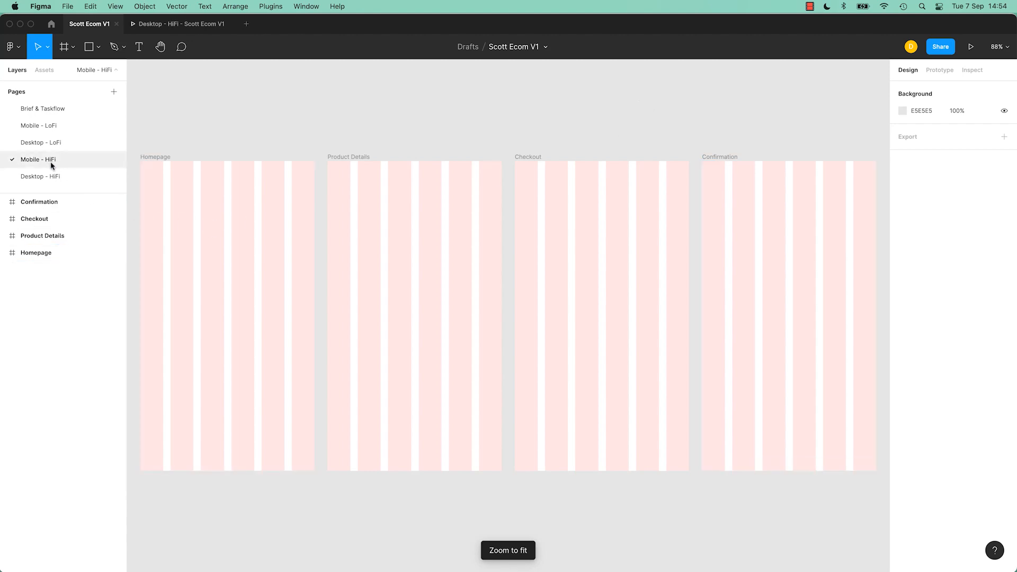
click(47, 178)
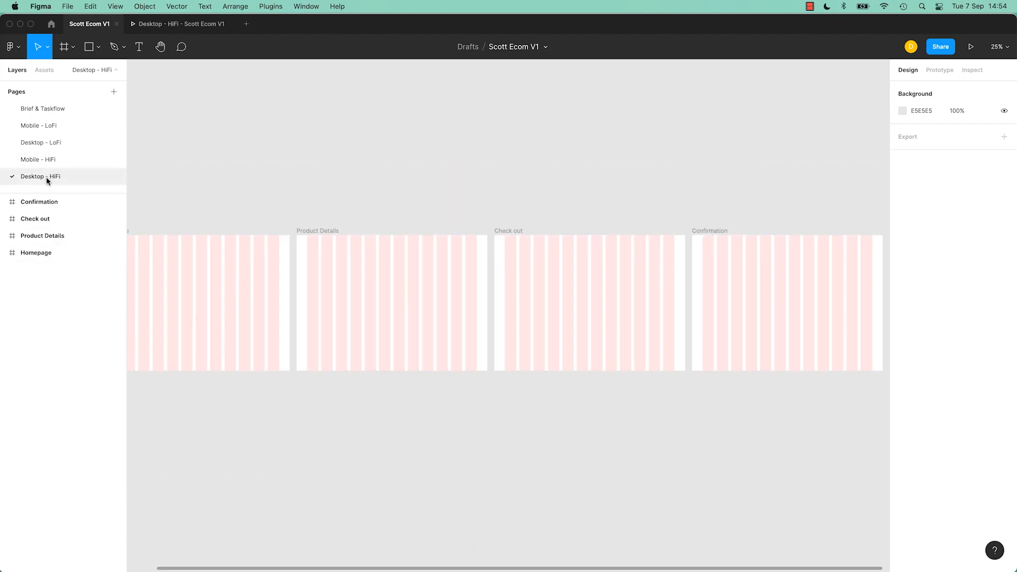